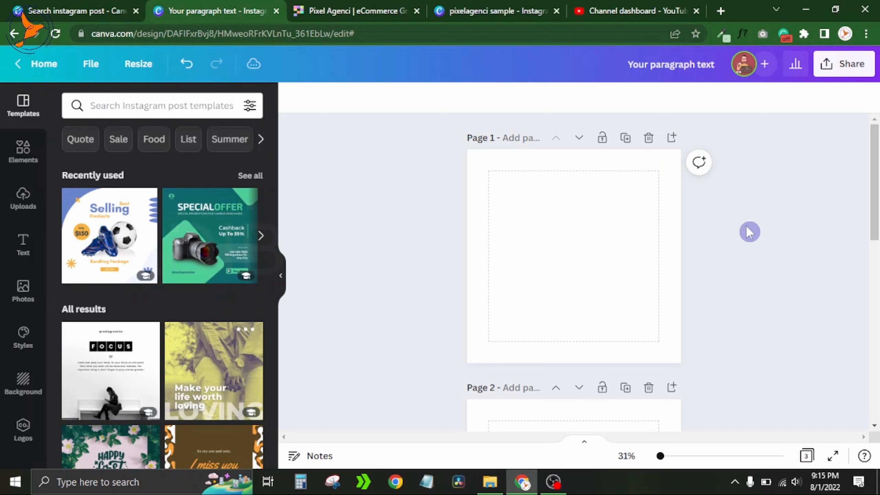
Step: Restore the deleted paragraph text on page 1 and cut it down to PARAGRAPH TEXT on a single line
key(ctrl+z)
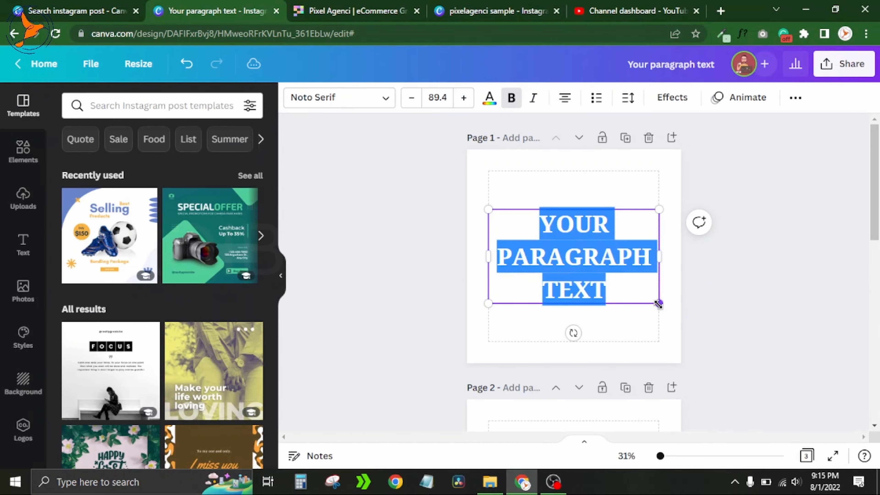
drag(658, 304, 664, 243)
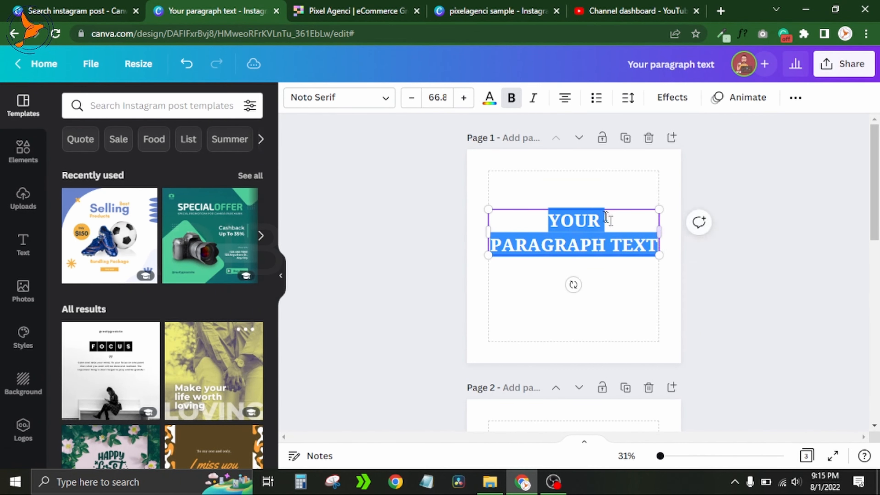
double_click(594, 221)
key(BackSpace)
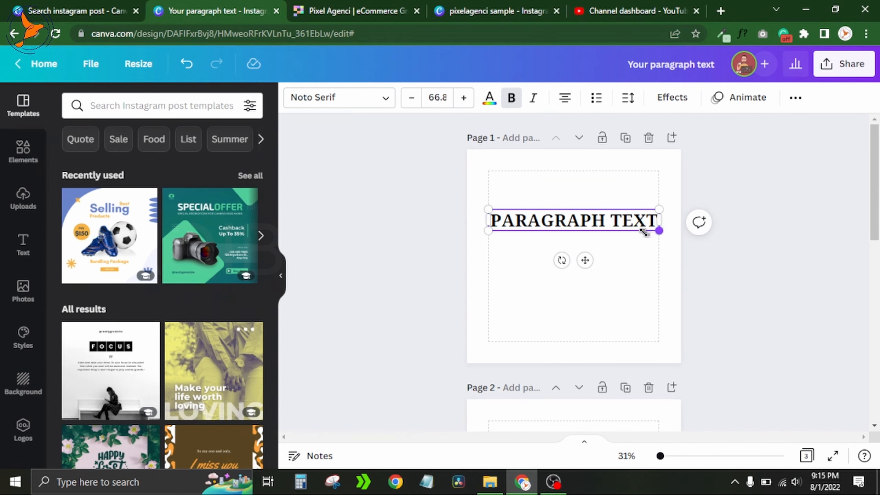
Step: Shrink PARAGRAPH TEXT to font size 57.1 and move it down to the middle of the page
drag(659, 231, 635, 228)
drag(572, 258, 584, 292)
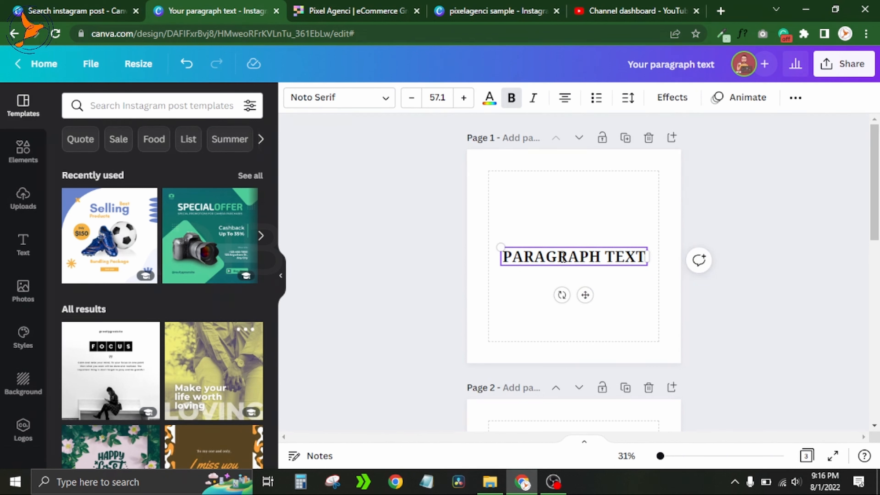
Step: Duplicate PARAGRAPH TEXT and send the copy backward behind the original
click(615, 256)
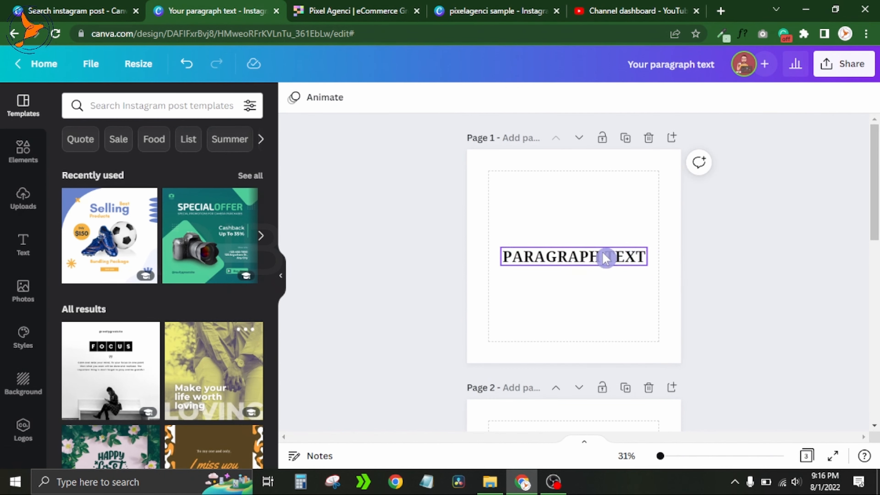
click(552, 214)
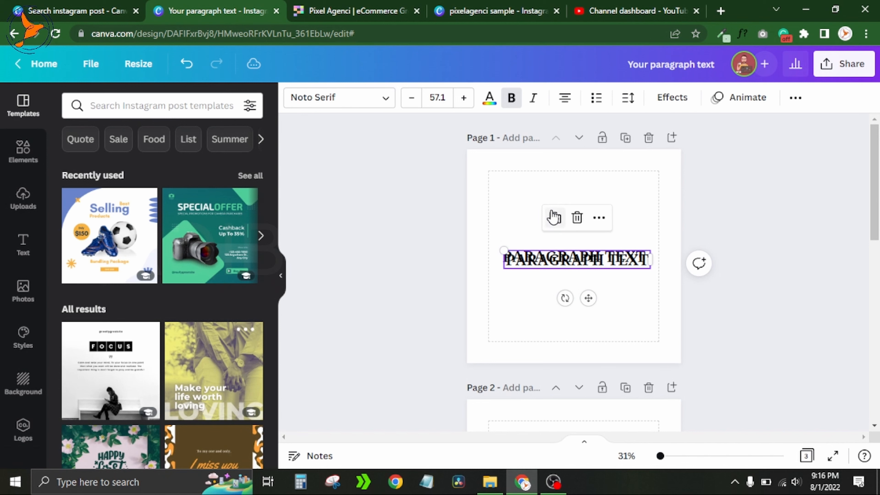
click(796, 98)
click(667, 129)
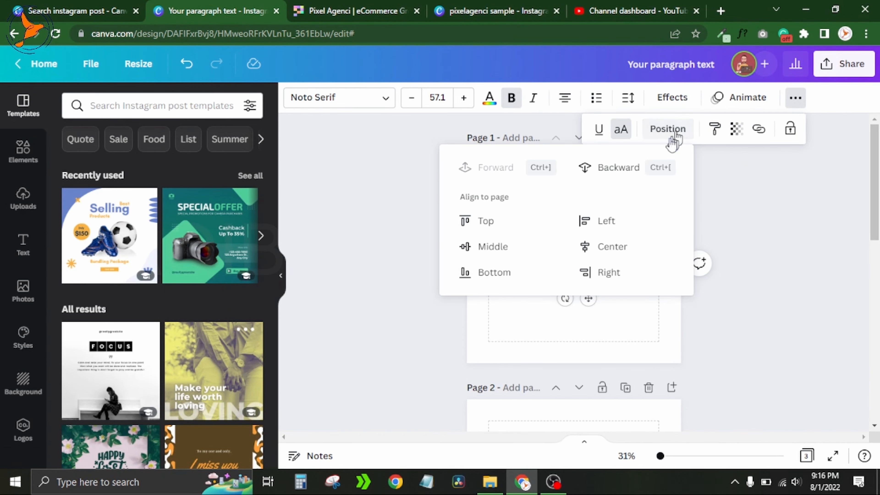
click(623, 165)
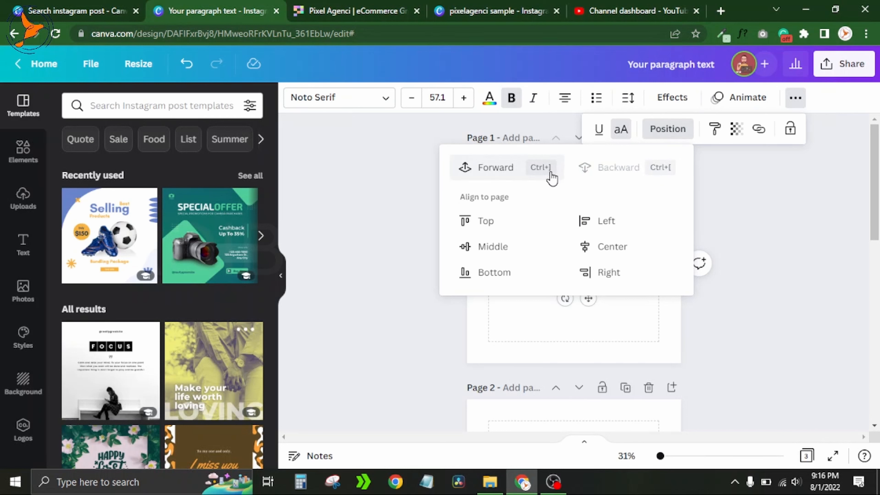
click(695, 181)
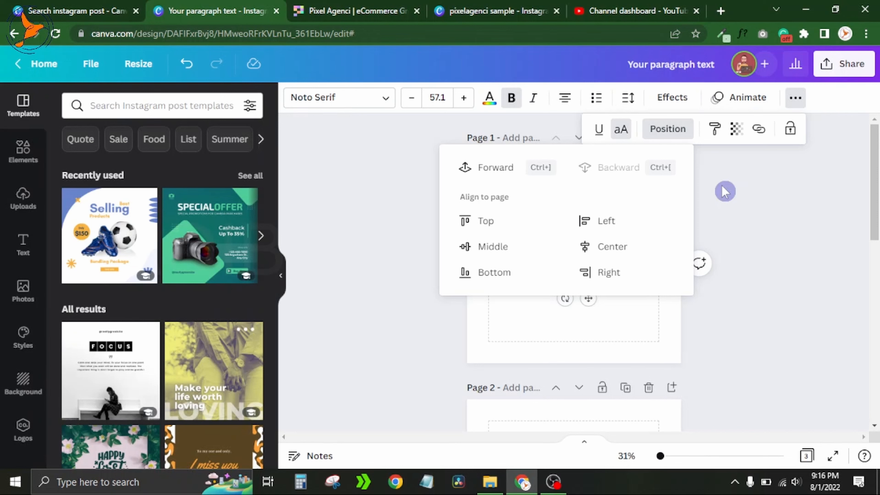
key(Escape)
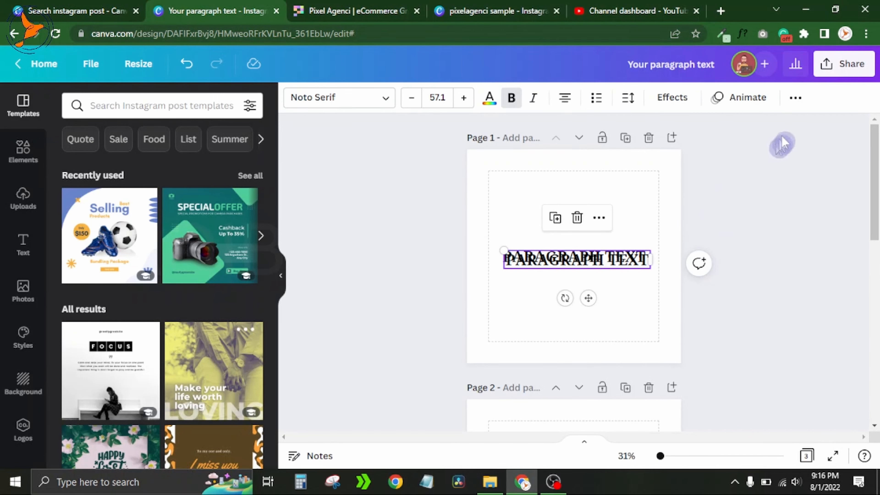
Step: Lower the copy's transparency value so it turns into a light grey shadow behind the black text
click(795, 98)
click(735, 134)
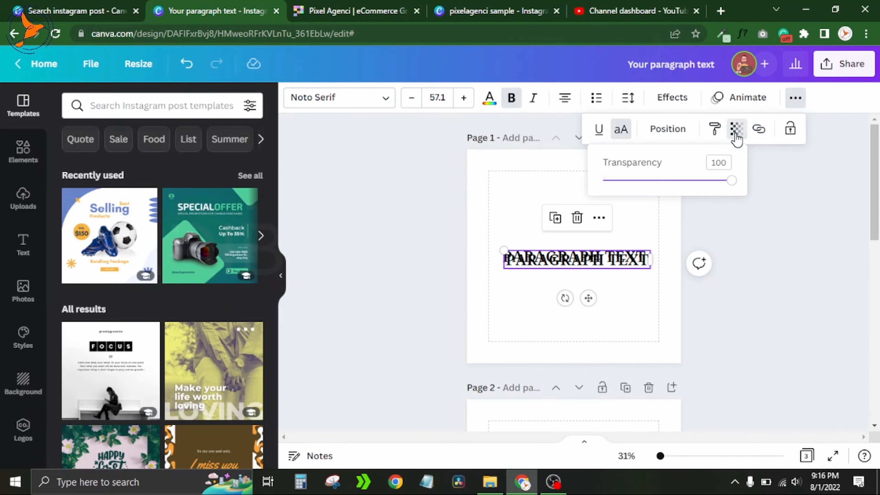
drag(731, 181, 637, 181)
click(701, 238)
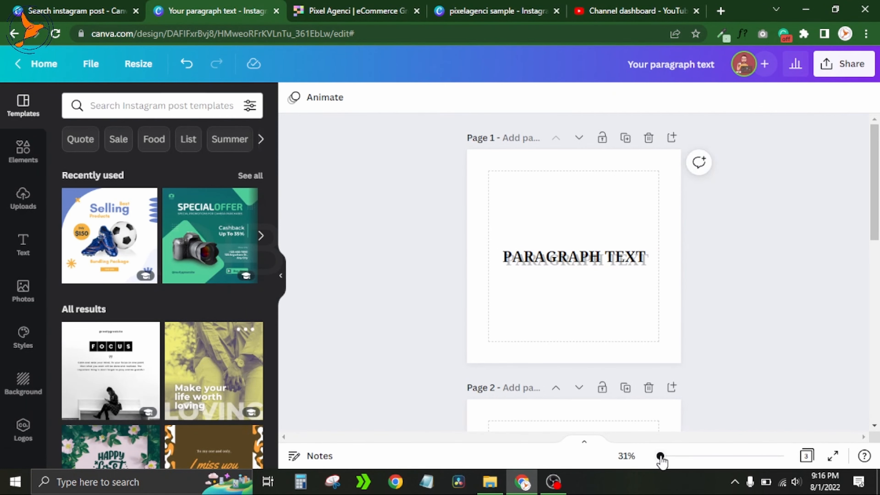
Step: Move the black PARAGRAPH TEXT directly on top of its faded copy
drag(660, 456, 671, 458)
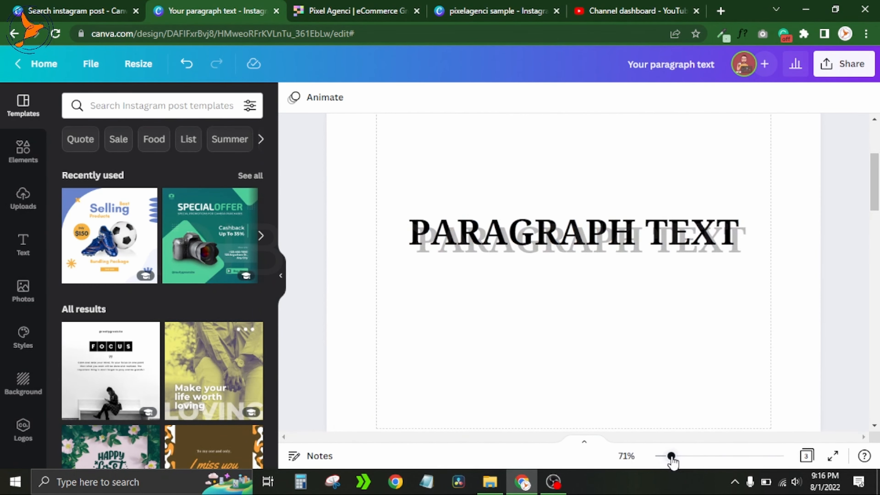
click(281, 277)
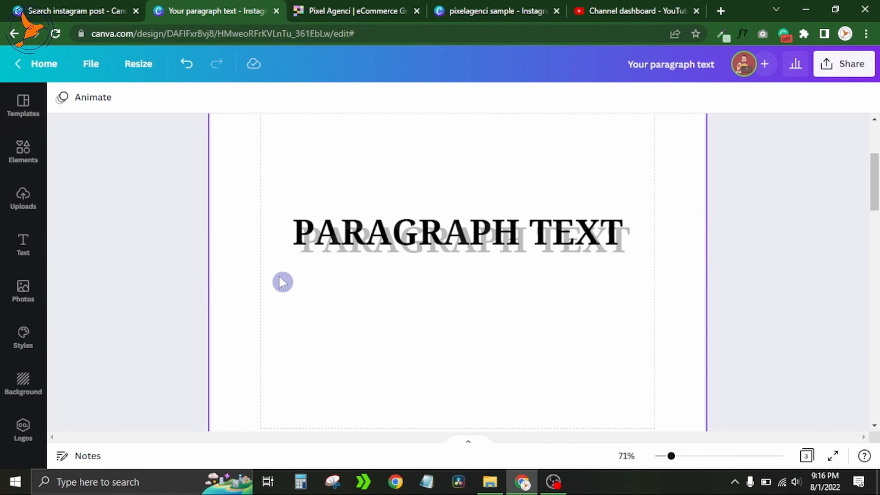
scroll(750, 279, down, 1)
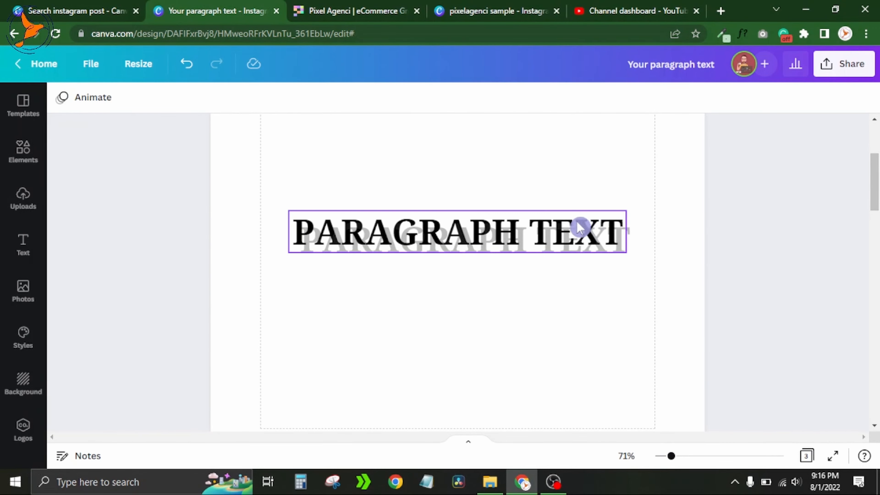
click(580, 227)
click(742, 279)
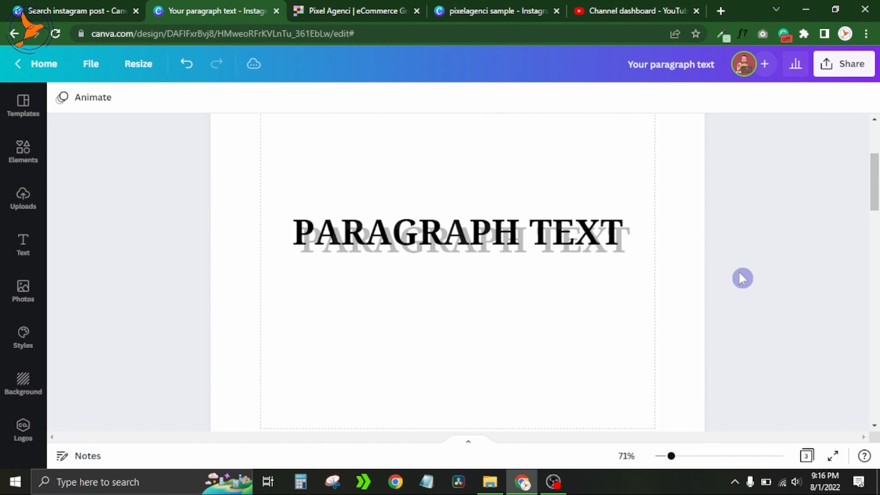
click(609, 243)
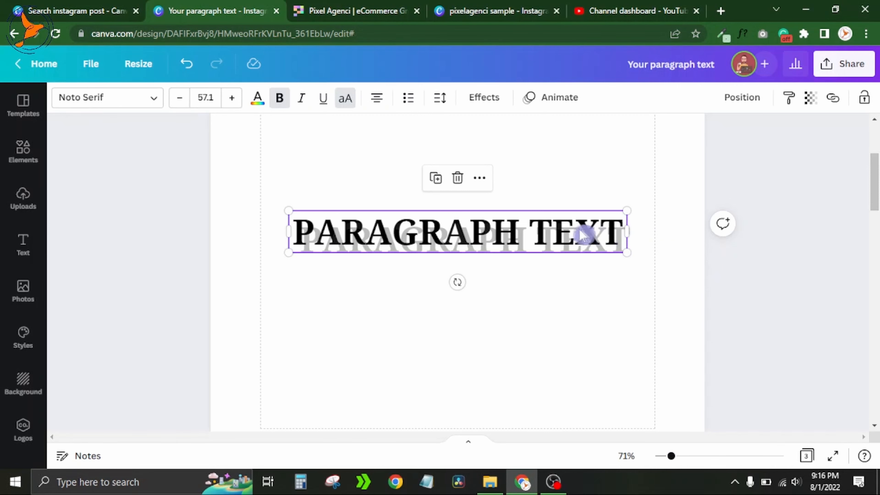
drag(585, 235, 585, 242)
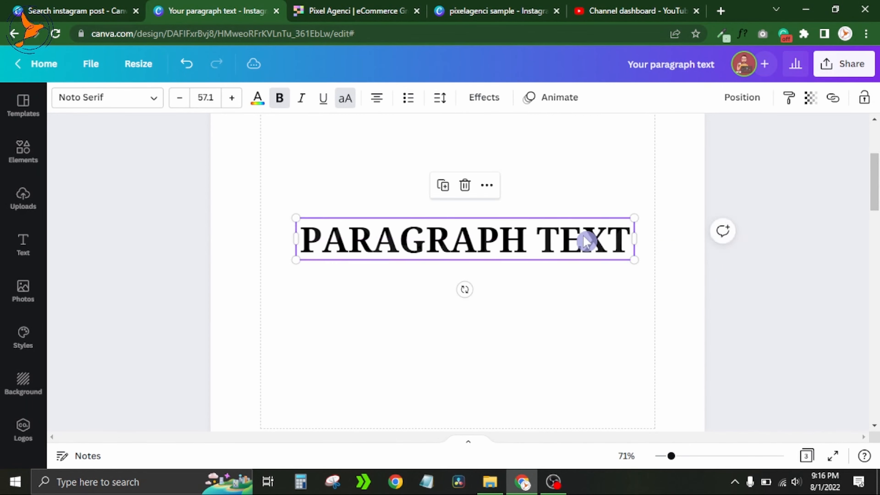
Step: Nudge the black text slightly up and to the left so the faded copy forms a close drop shadow
key(Up)
key(Up)
key(Up)
key(Up)
key(Up)
key(Up)
key(Up)
key(Up)
key(Up)
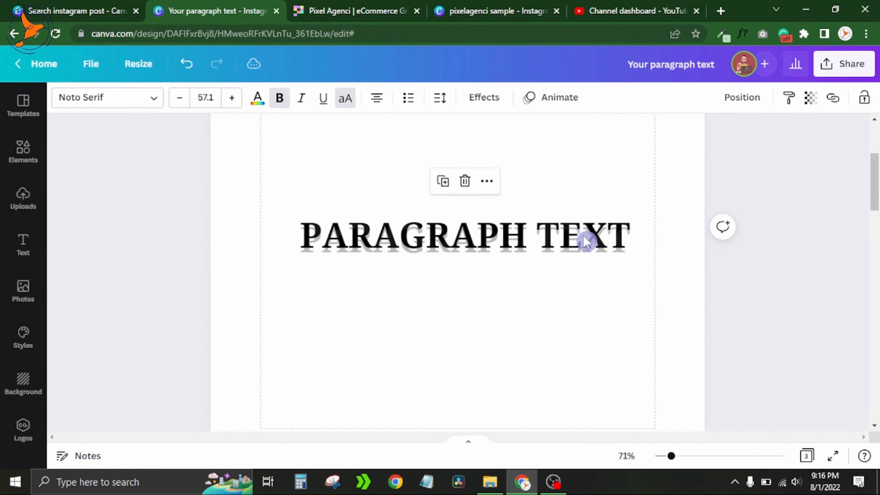
key(Left)
key(Left)
key(Left)
key(Left)
key(Left)
key(Left)
key(Left)
key(Left)
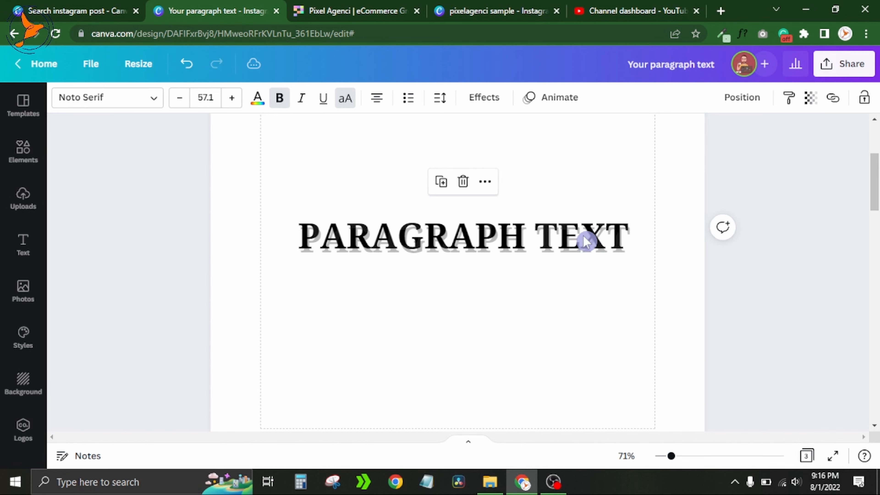
key(Left)
key(Left)
key(Left)
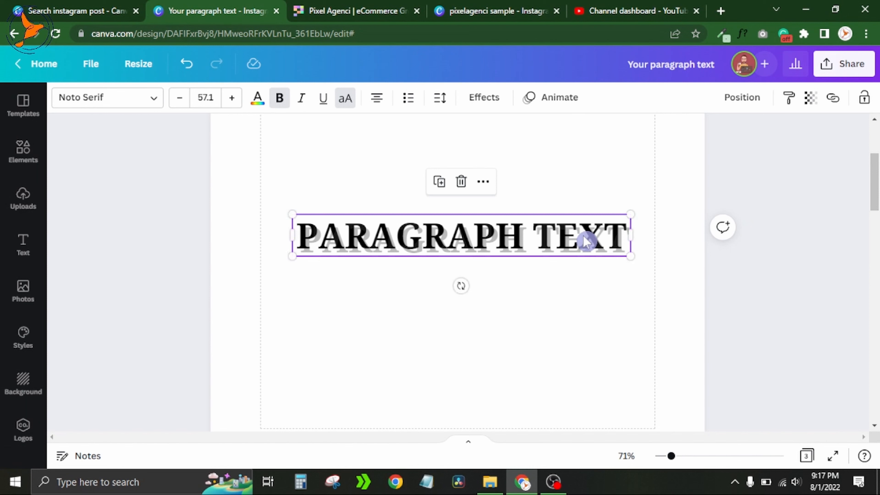
click(758, 285)
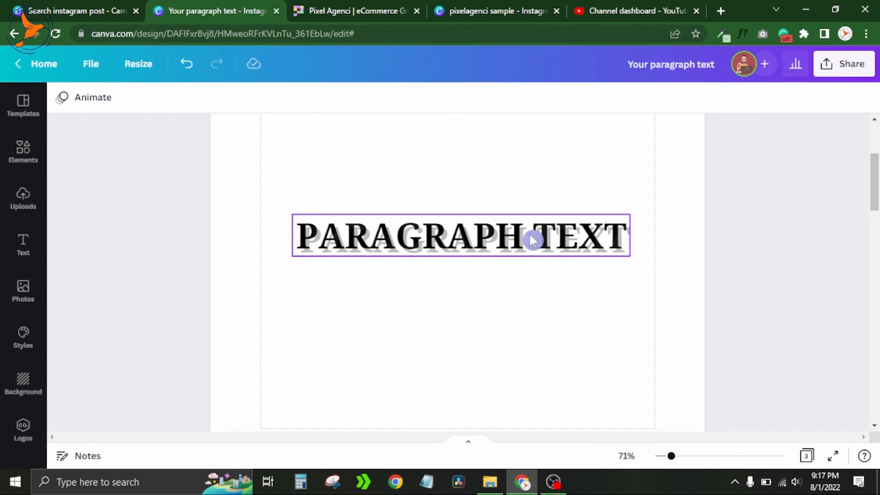
Step: Move the black text just below the faded text and duplicate it
drag(530, 240, 526, 292)
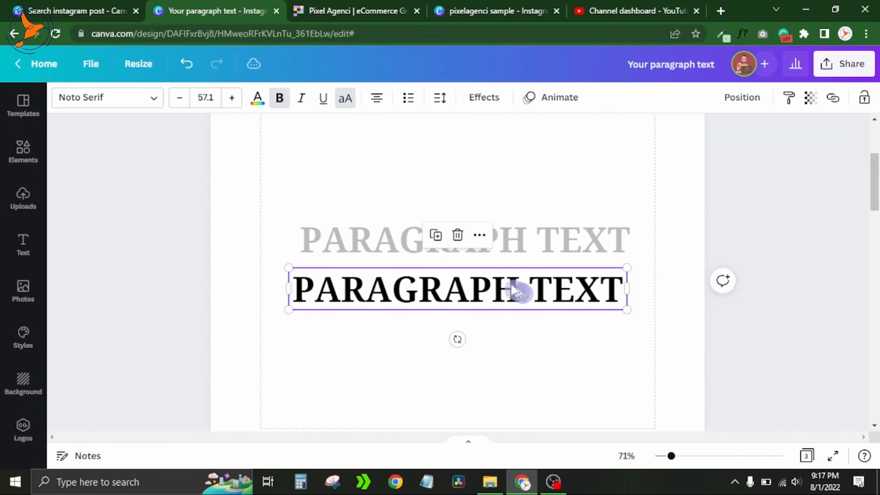
click(435, 236)
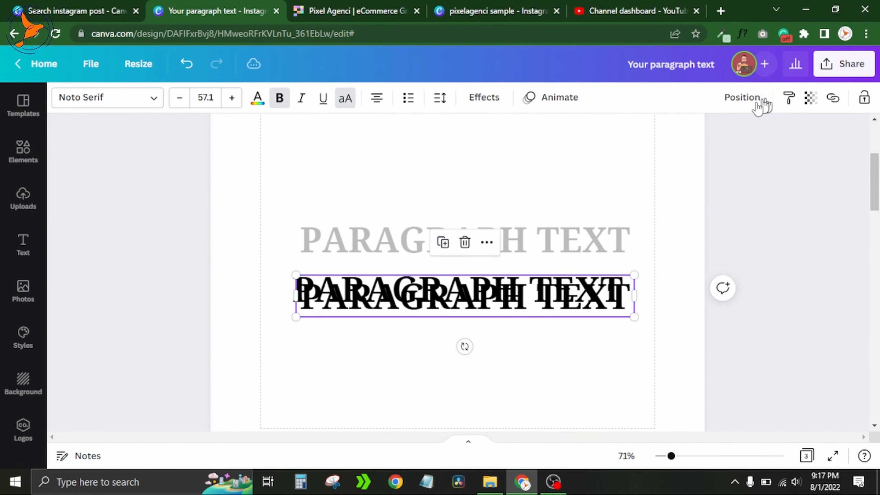
Step: Send the new copy backward behind the black text and set its transparency to 30
click(745, 98)
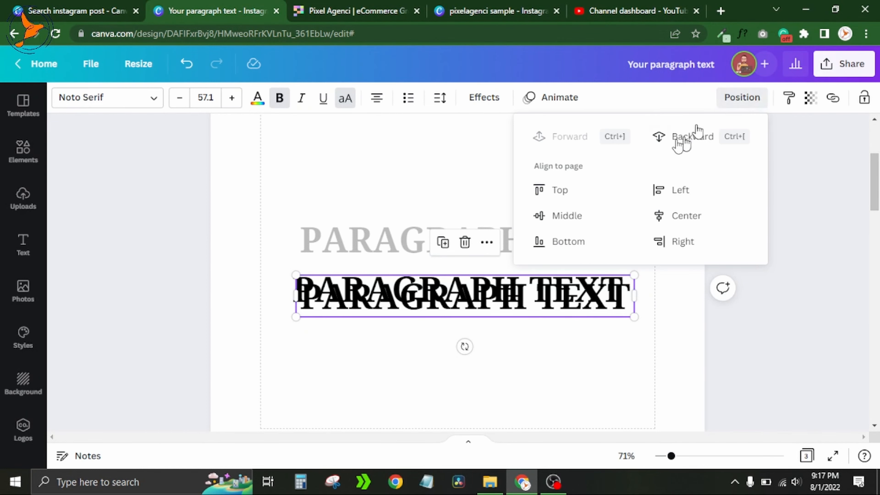
click(811, 99)
drag(805, 150, 717, 161)
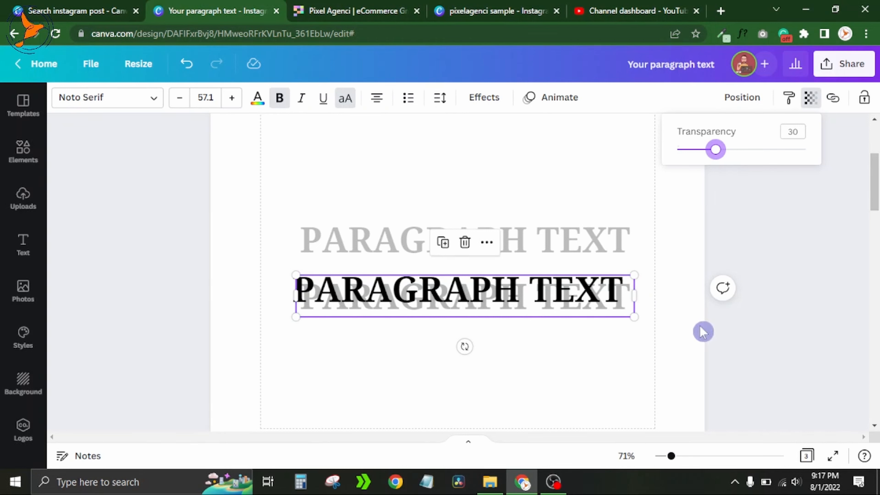
click(723, 336)
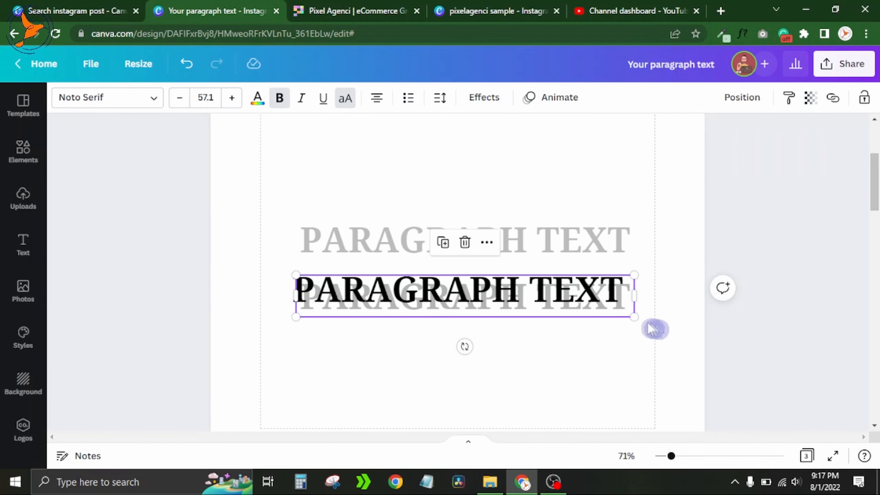
click(790, 350)
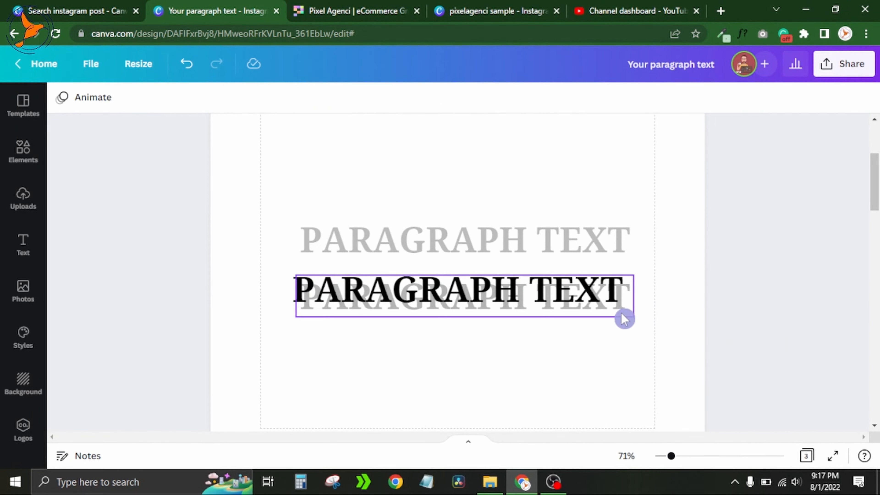
Step: Nudge the new faded copy until it is vertically level with the black text and slightly offset to its right
click(622, 315)
key(Up)
key(Up)
key(Up)
key(Up)
key(Up)
key(Up)
key(Up)
key(Up)
key(Up)
key(Up)
key(Up)
key(Up)
key(Up)
key(Up)
key(Up)
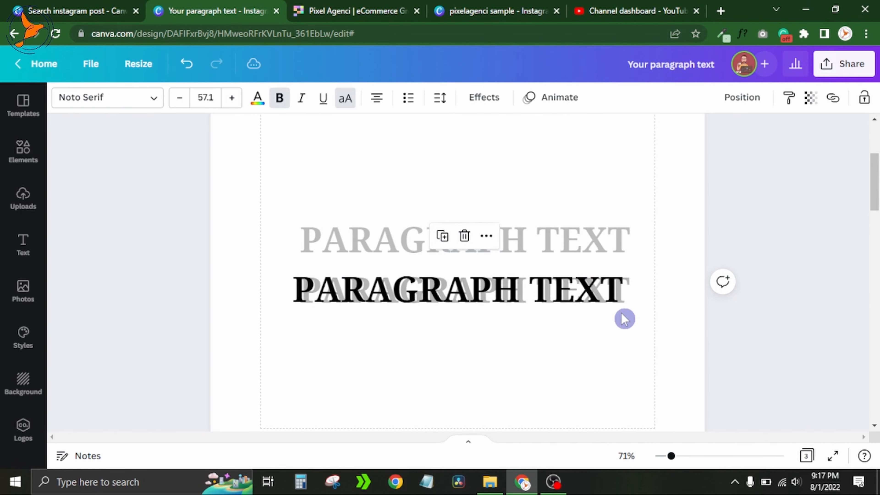
key(Up)
key(Up)
key(Up)
key(Up)
key(Up)
key(Up)
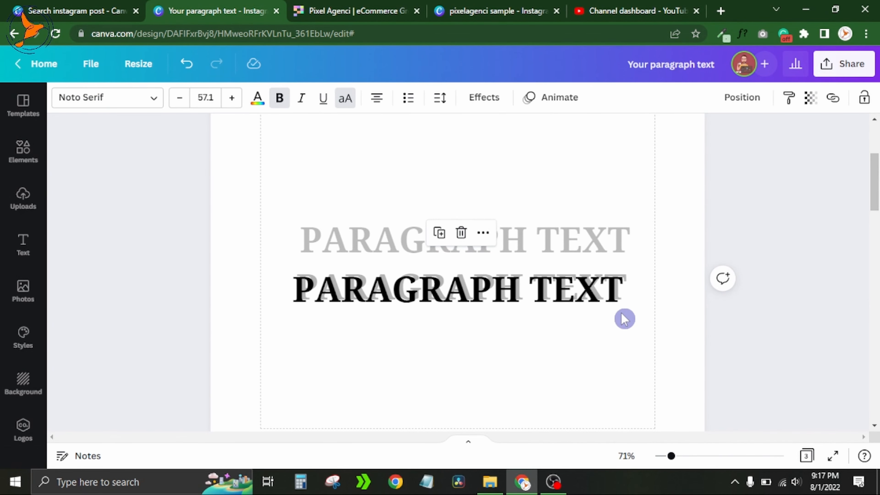
key(Down)
key(Down)
key(Down)
key(Down)
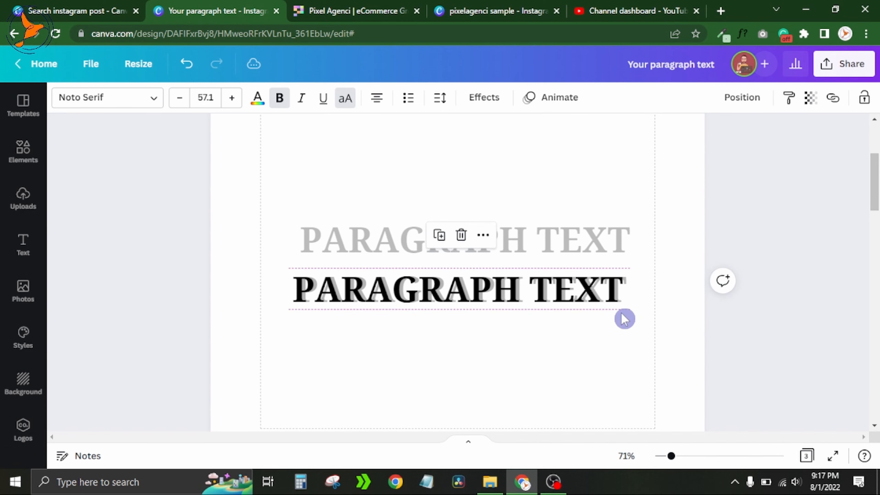
click(628, 318)
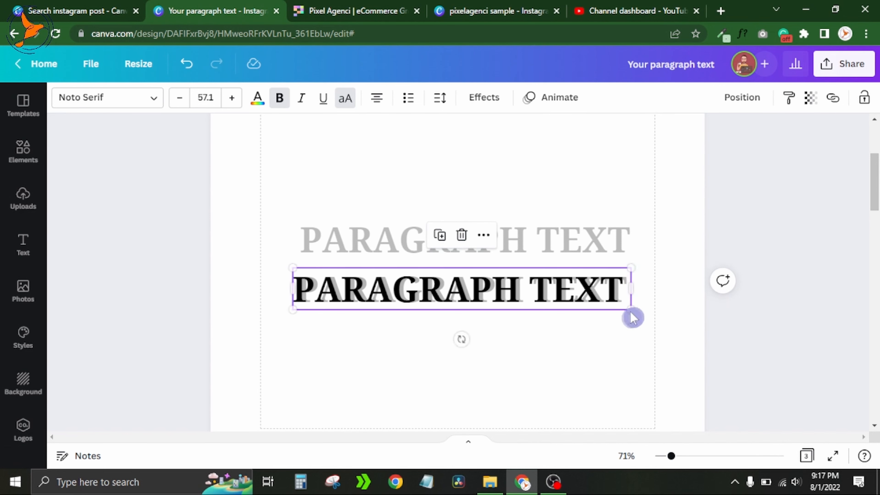
click(757, 320)
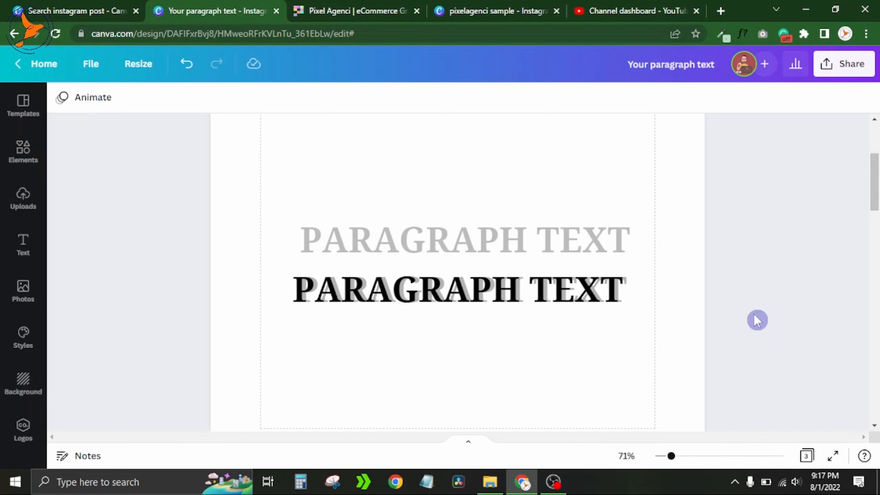
Step: Delete the black text and both faded copies from page 1
drag(249, 208, 632, 307)
key(Delete)
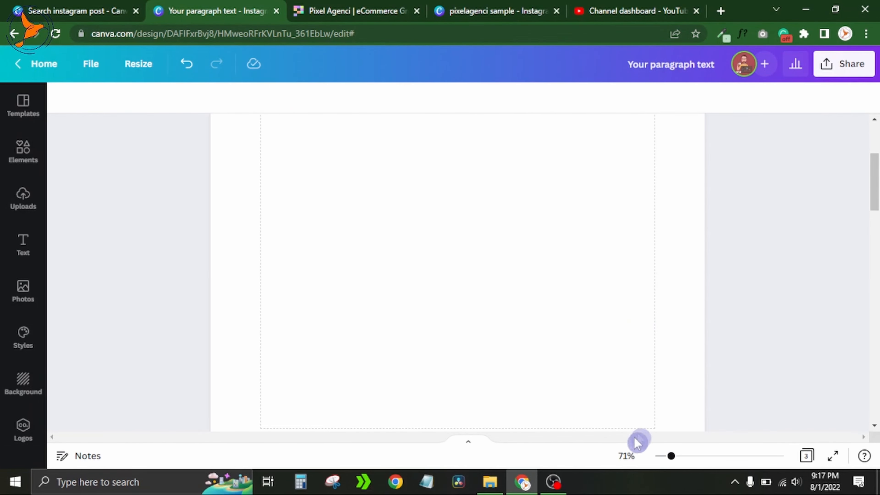
click(627, 455)
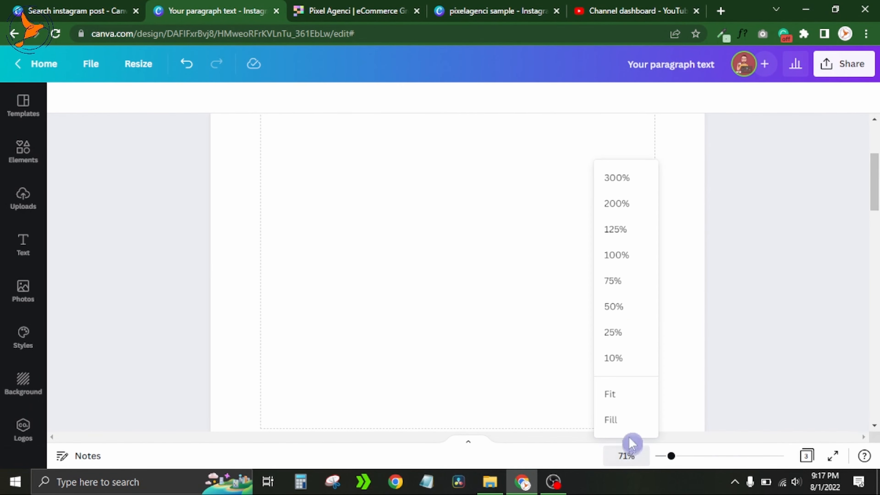
Step: Fit the page in view and add the recently used photo of the surprised woman with glasses to page 1
click(611, 395)
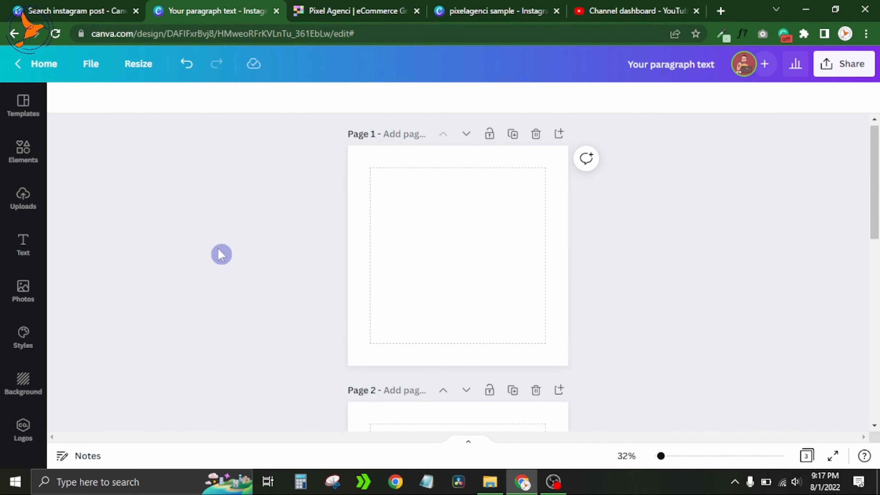
click(32, 299)
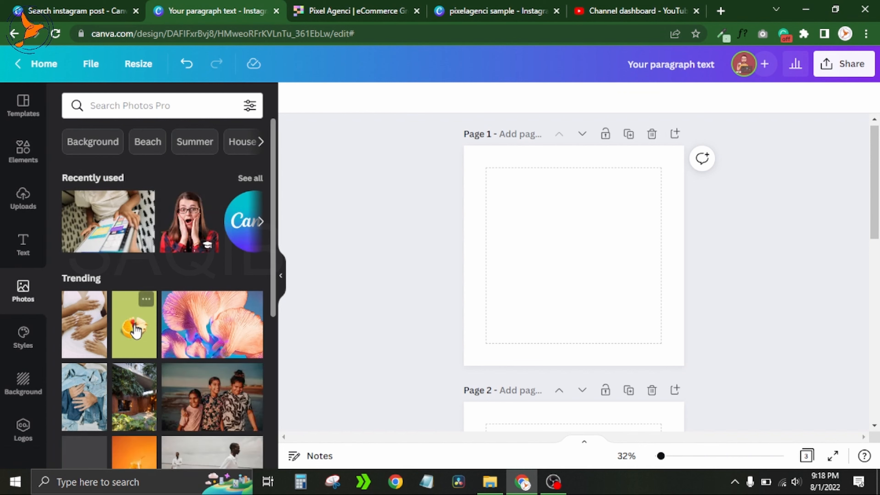
click(193, 226)
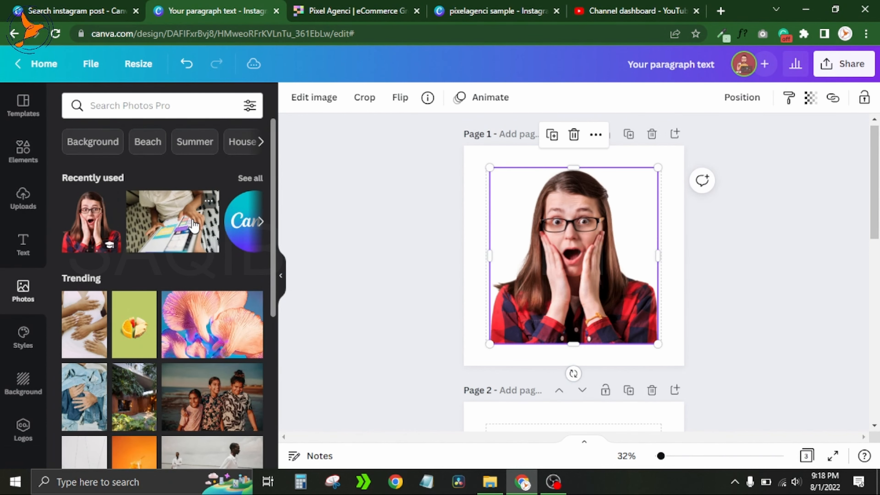
click(281, 284)
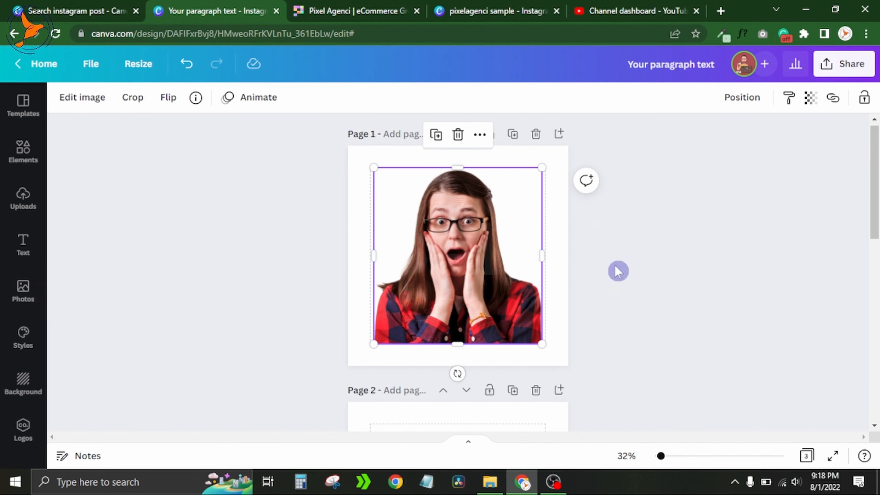
Step: Duplicate the woman's photo, send the copy backward behind the original and set its transparency to 30
click(436, 135)
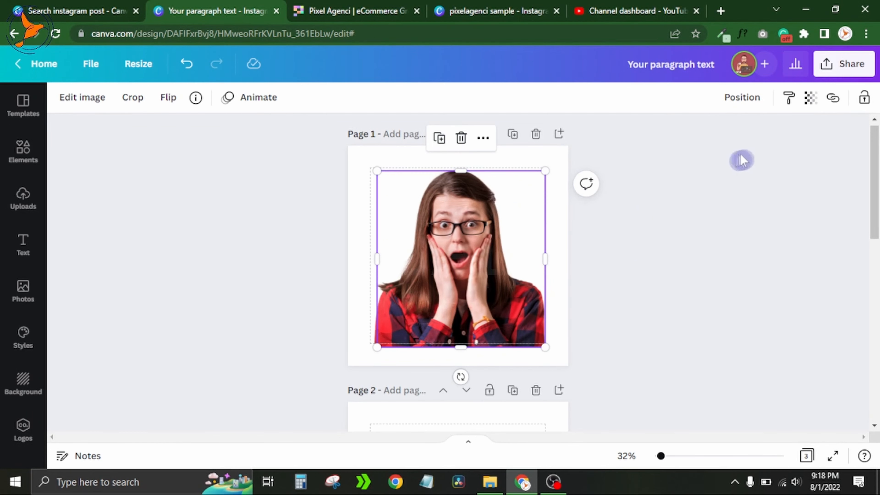
click(742, 103)
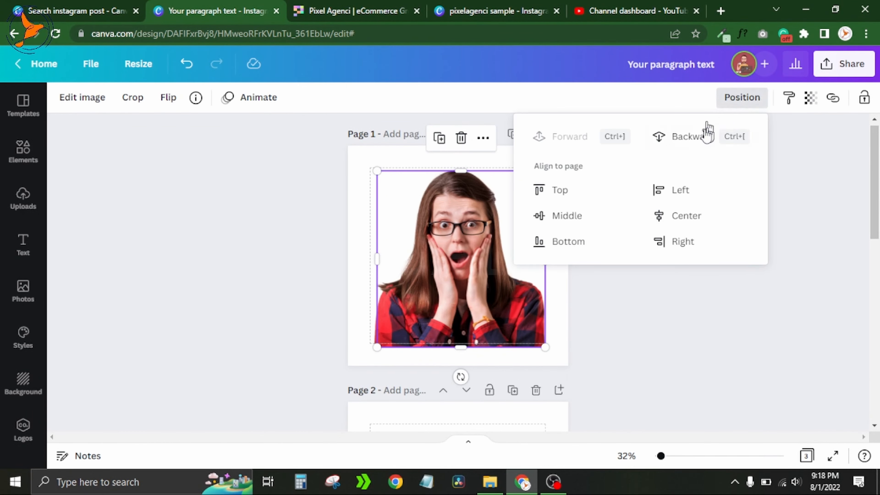
click(693, 139)
click(810, 100)
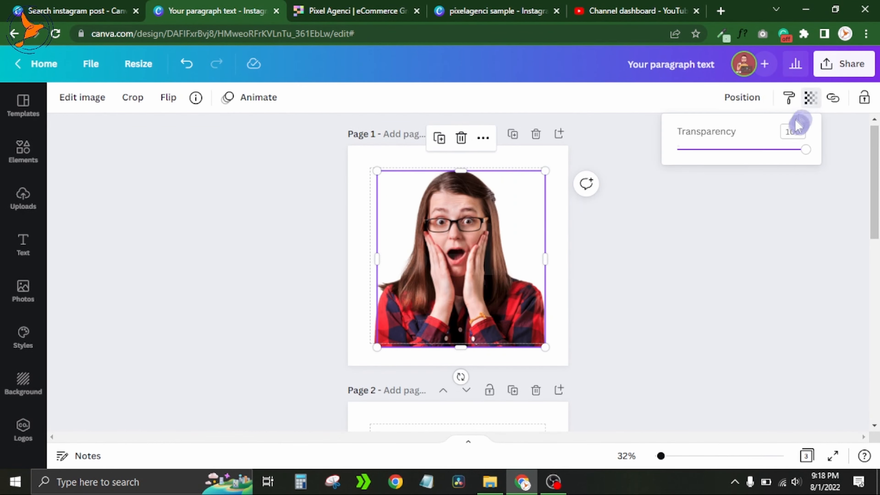
drag(804, 149, 715, 150)
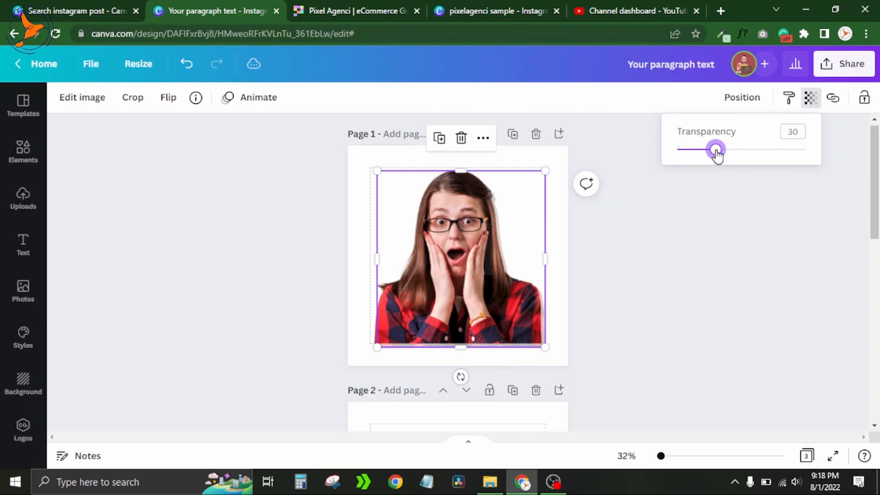
click(707, 244)
Step: Enlarge the faded copy from its corners so it extends beyond the original photo on all sides
drag(547, 170, 550, 166)
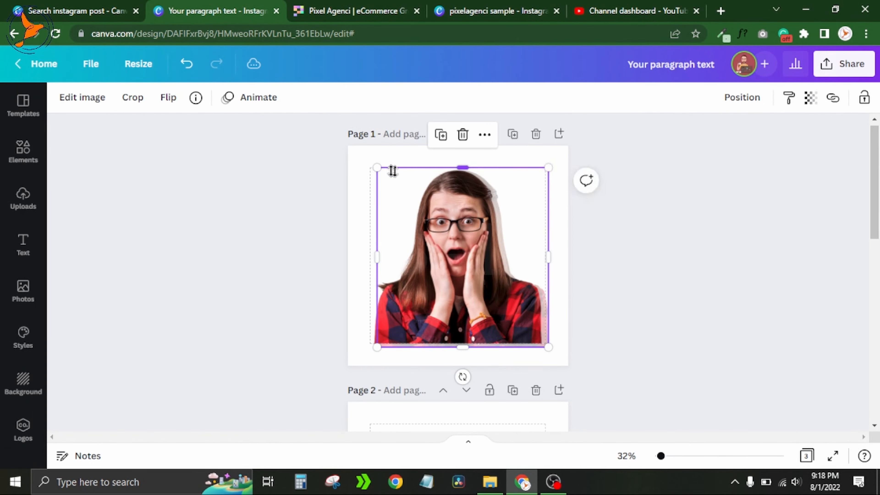
drag(373, 167, 364, 155)
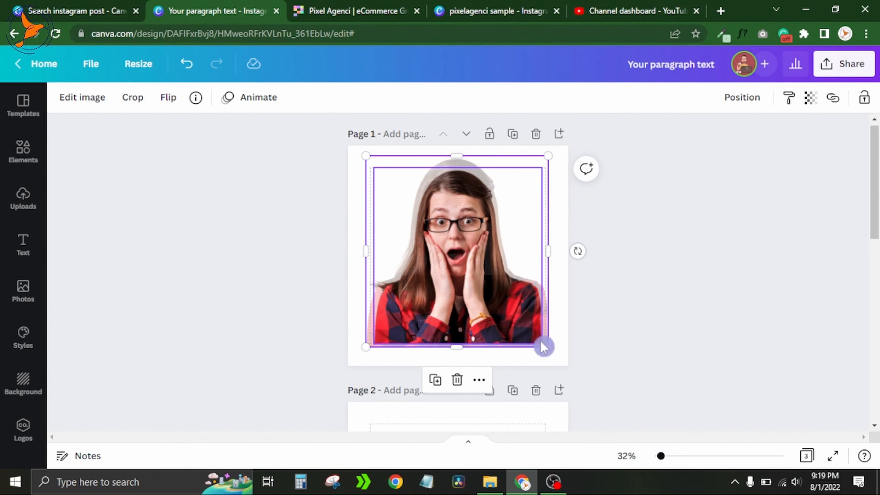
drag(548, 348, 552, 350)
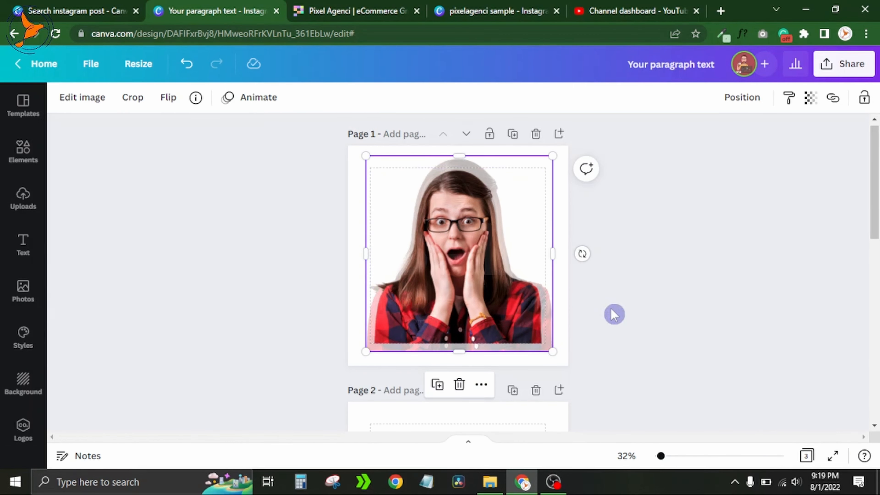
scroll(614, 314, down, 2)
scroll(614, 313, up, 2)
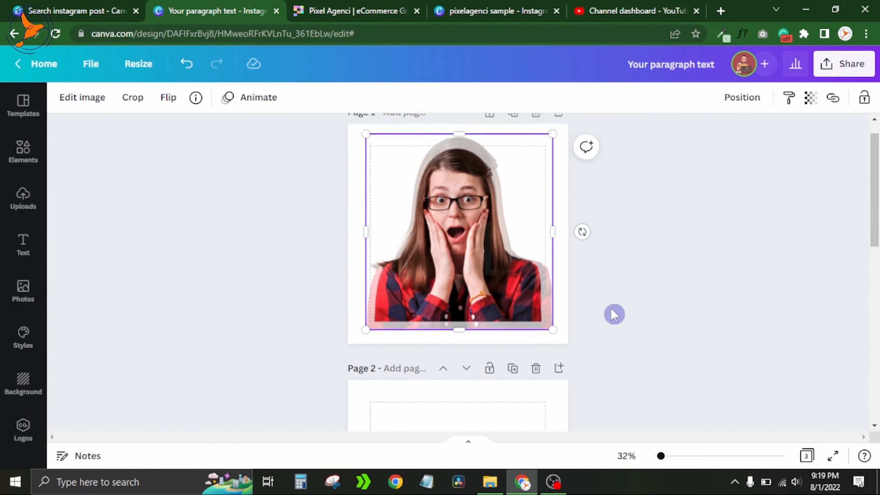
Step: Select the enlarged faded copy and shift it slightly left and up behind the original photo
click(531, 188)
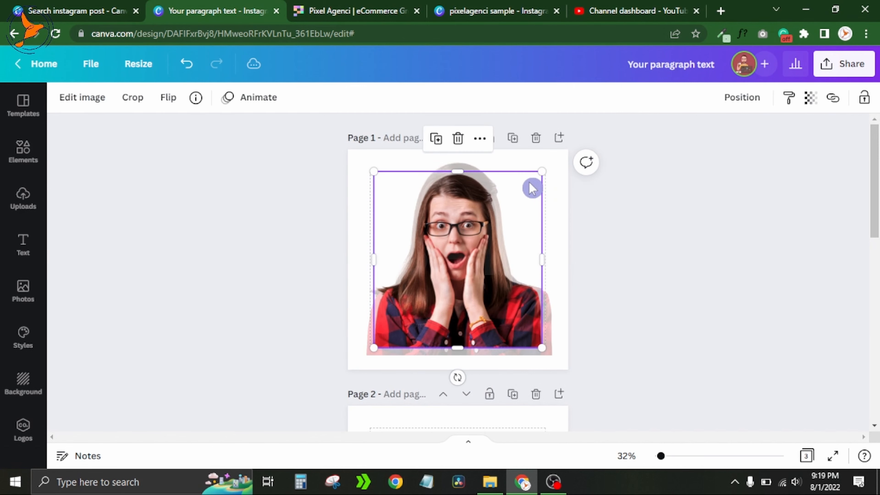
click(560, 191)
click(499, 165)
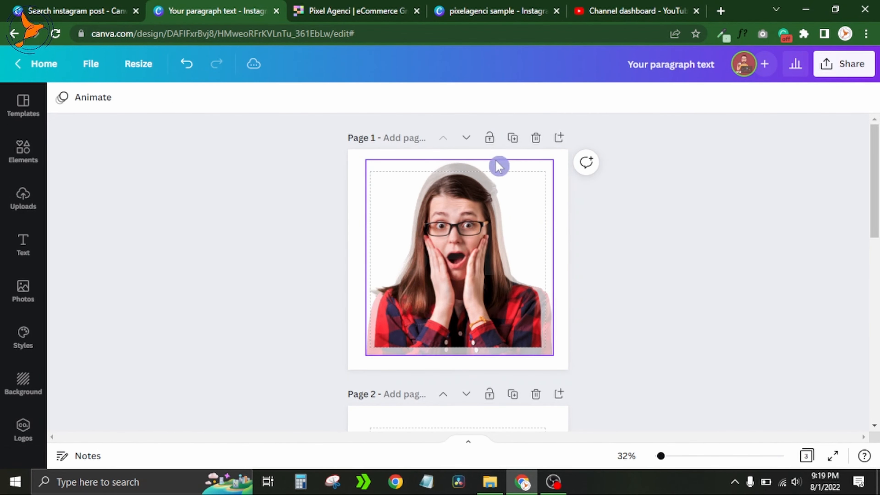
drag(495, 160, 495, 160)
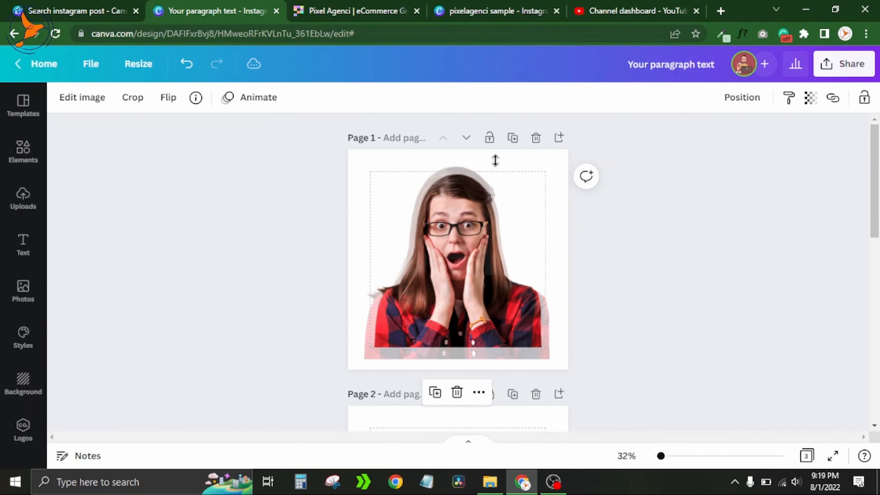
key(Right)
key(Up)
key(Up)
key(Up)
key(Up)
key(Up)
key(Up)
key(Up)
key(Up)
key(Up)
key(Up)
key(Up)
key(Up)
key(Up)
key(Up)
key(Up)
key(Up)
key(Up)
key(Up)
key(Up)
key(Up)
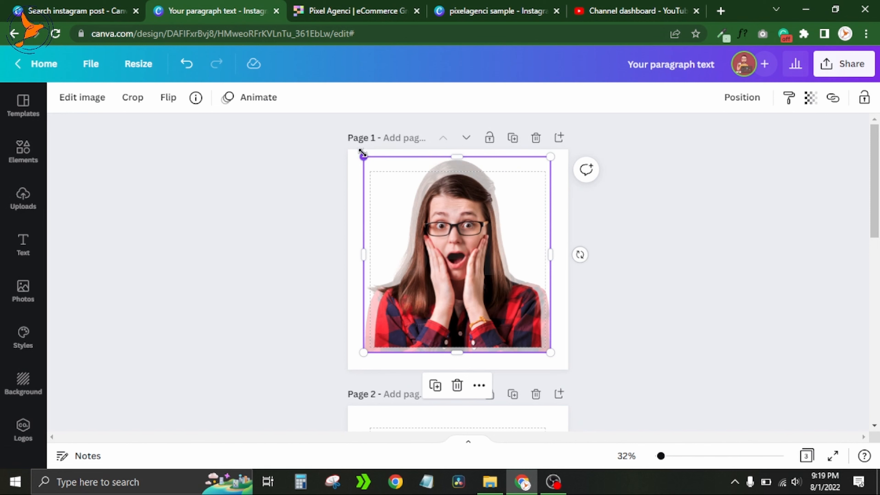
Step: Resize the faded copy from its corners so it shows as a shadow mainly along the photo's right and lower edges
drag(370, 156, 375, 163)
drag(549, 350, 555, 357)
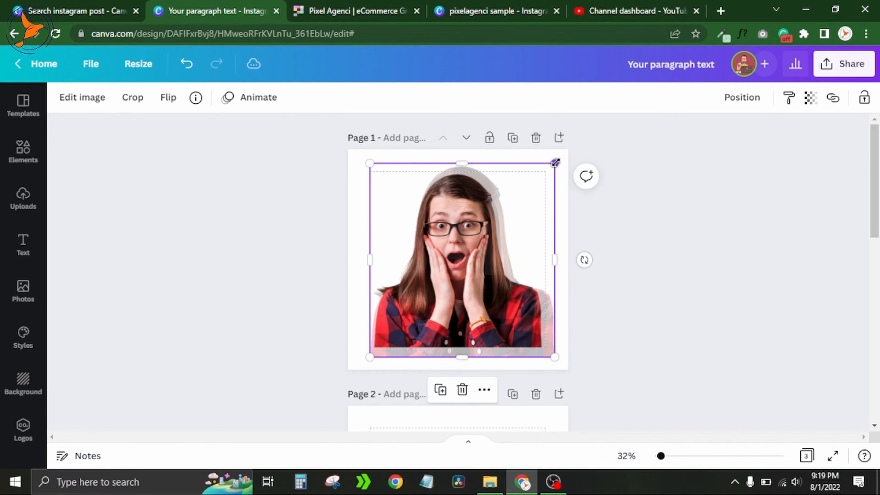
drag(554, 163, 559, 175)
click(654, 299)
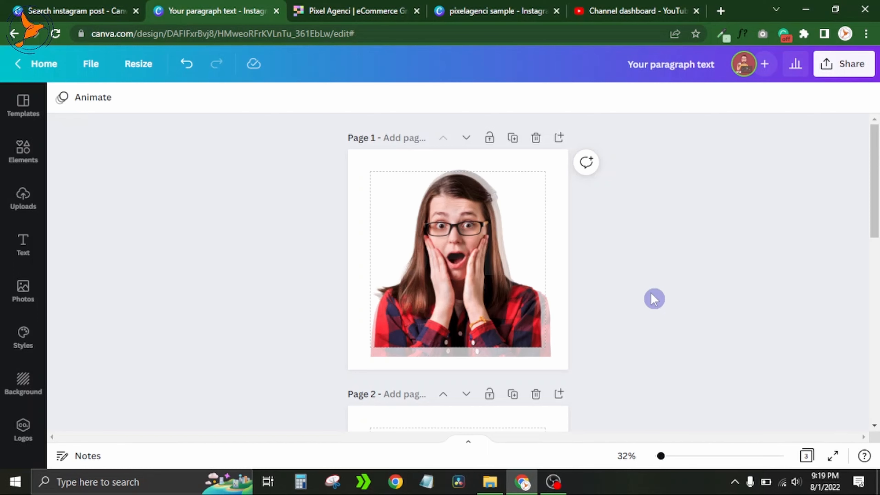
Step: Delete the woman's photo and its faded copy from page 1
drag(356, 194, 516, 271)
key(Delete)
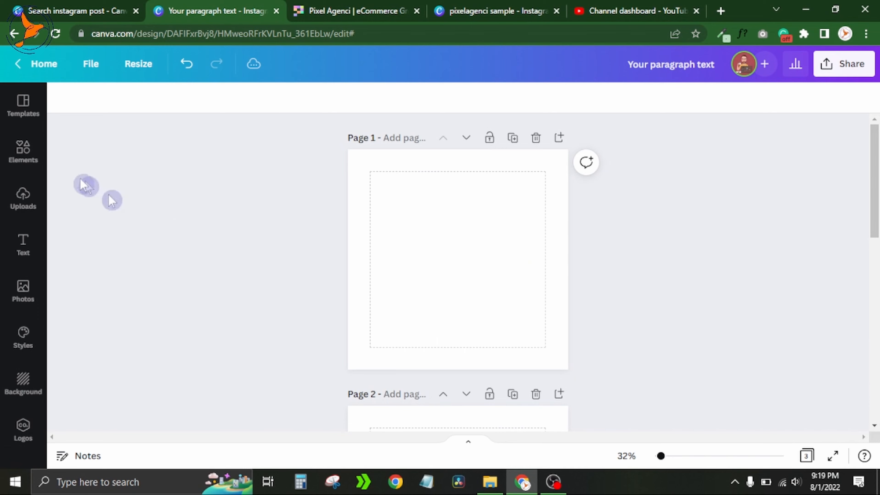
click(23, 152)
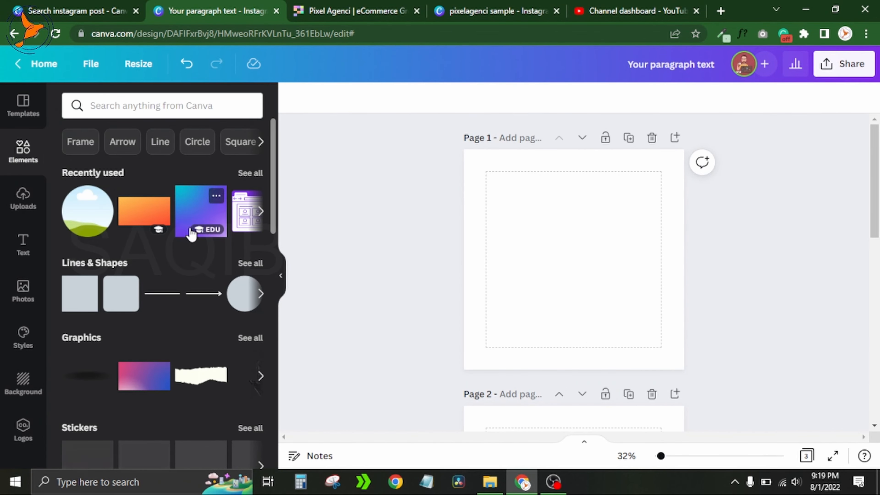
drag(277, 154, 277, 131)
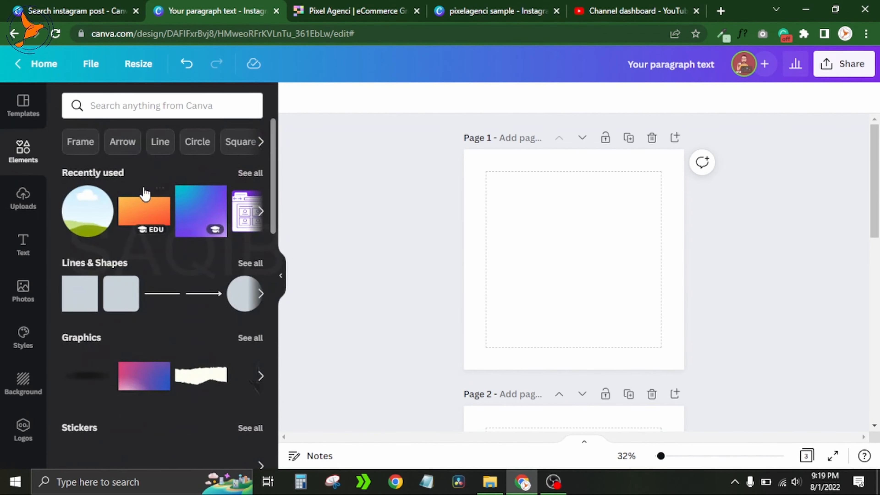
click(247, 263)
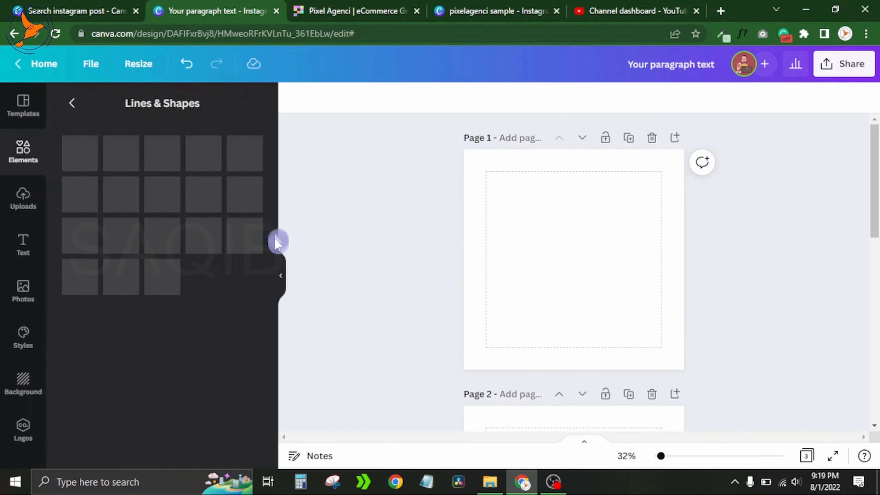
click(283, 284)
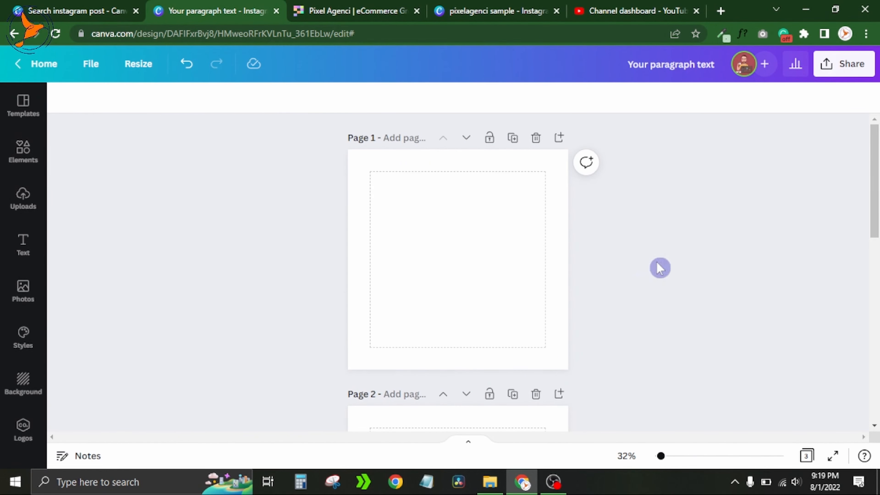
Step: Add a circle to the centre of page 1 and fill it with black
key(c)
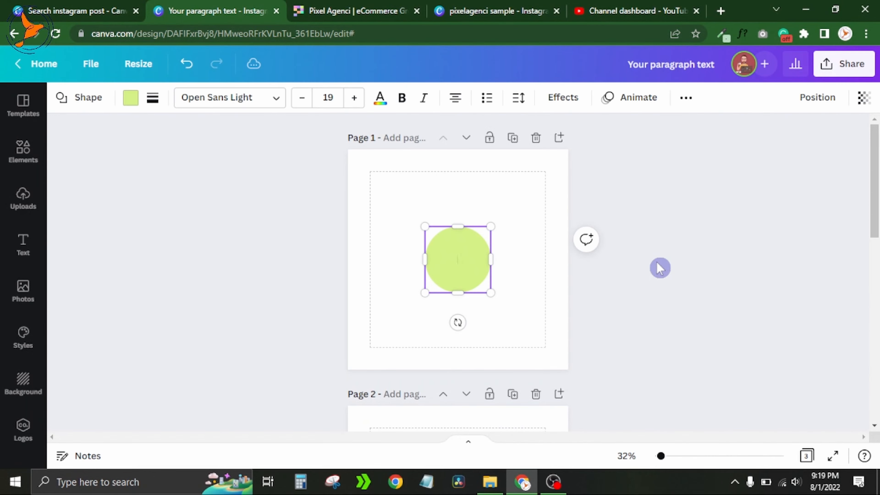
click(131, 98)
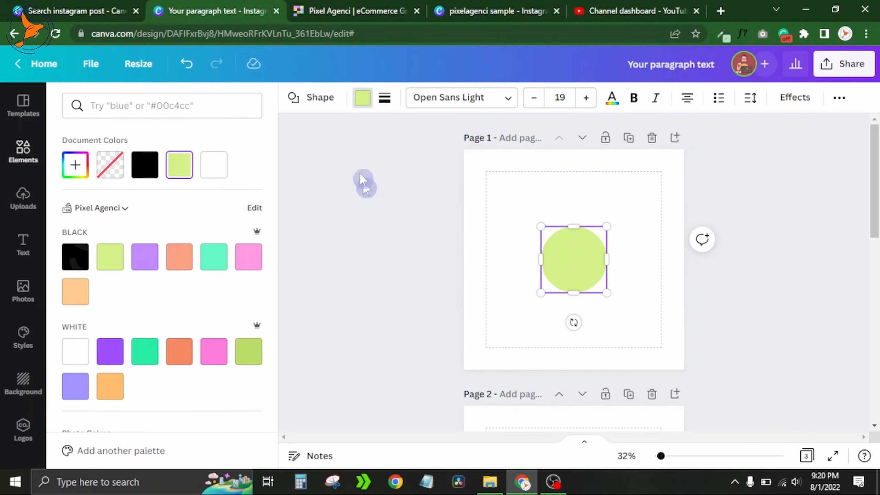
click(144, 165)
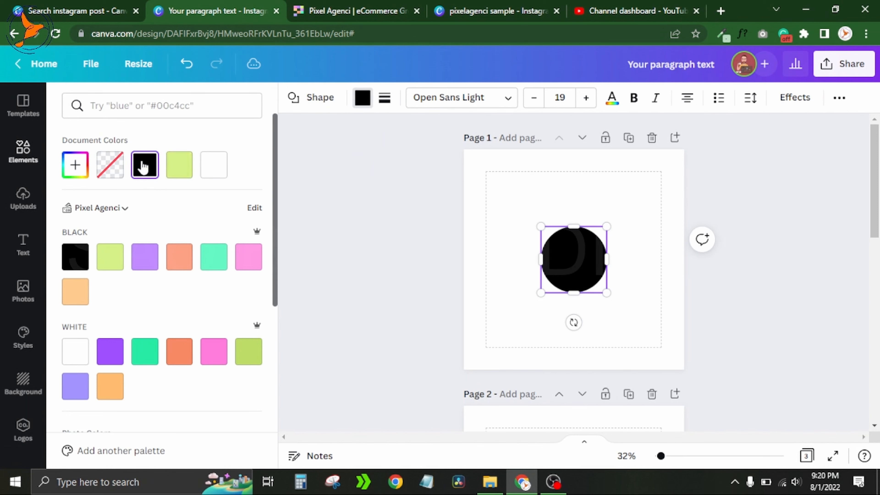
click(422, 256)
click(499, 256)
click(453, 251)
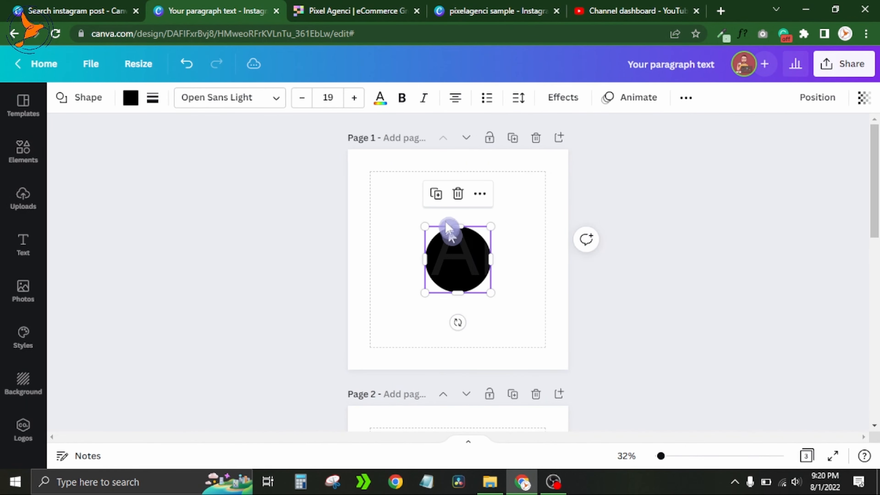
Step: Duplicate the black circle, send the copy backward behind the original and set its transparency to 30
click(436, 202)
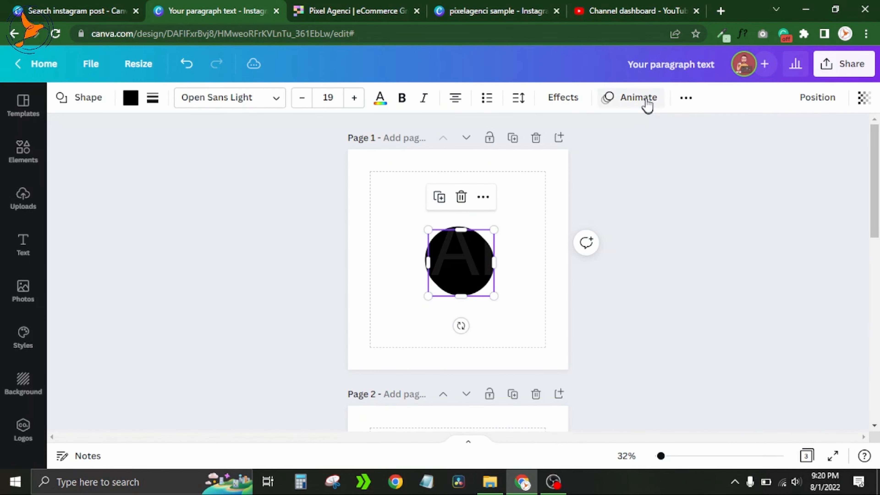
click(802, 102)
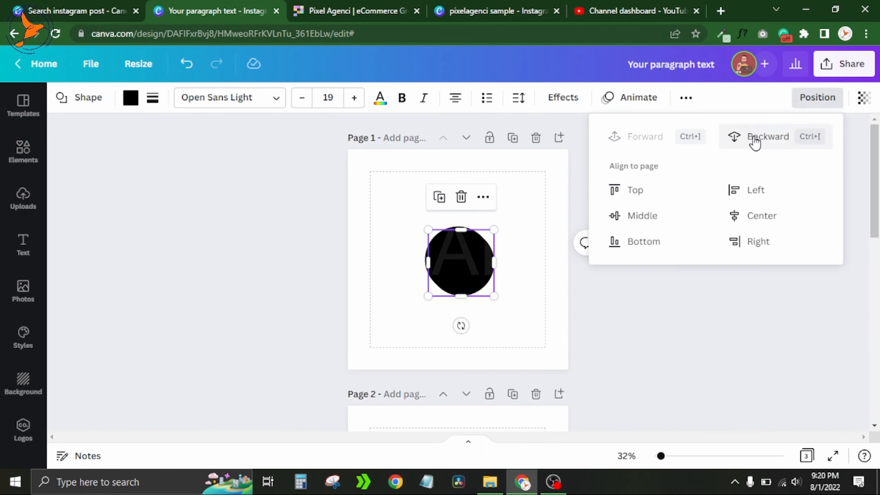
click(735, 138)
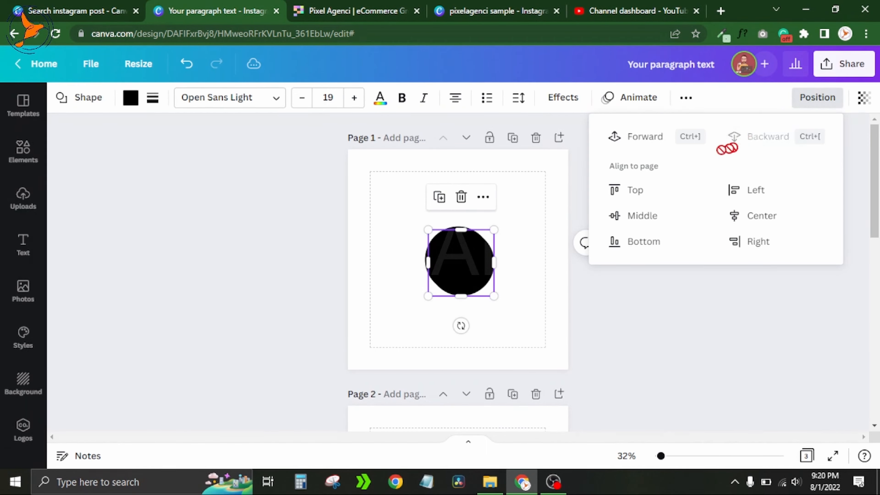
click(864, 98)
drag(859, 152, 770, 155)
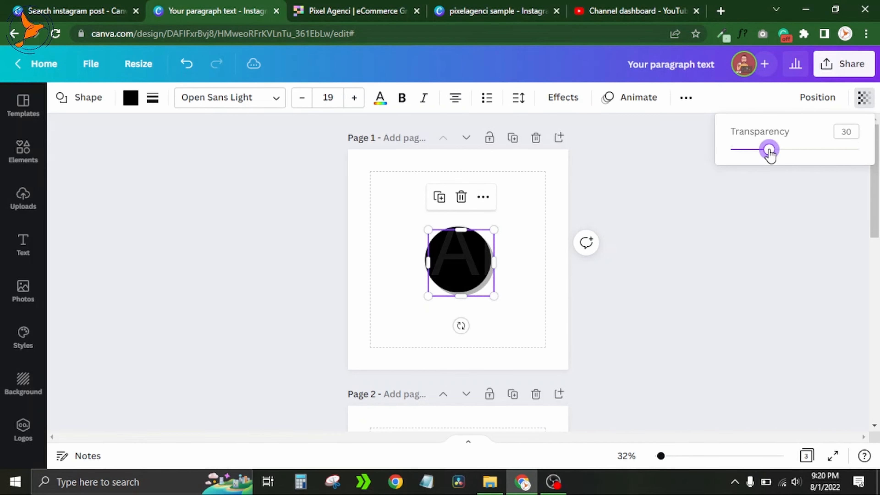
click(737, 266)
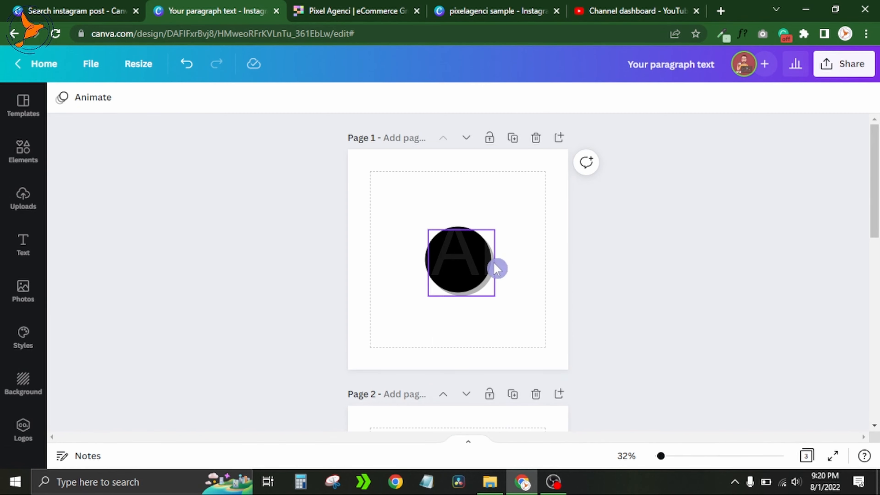
Step: Nudge the faded circle slightly right and down so it forms a drop shadow at the black circle's lower right
click(497, 268)
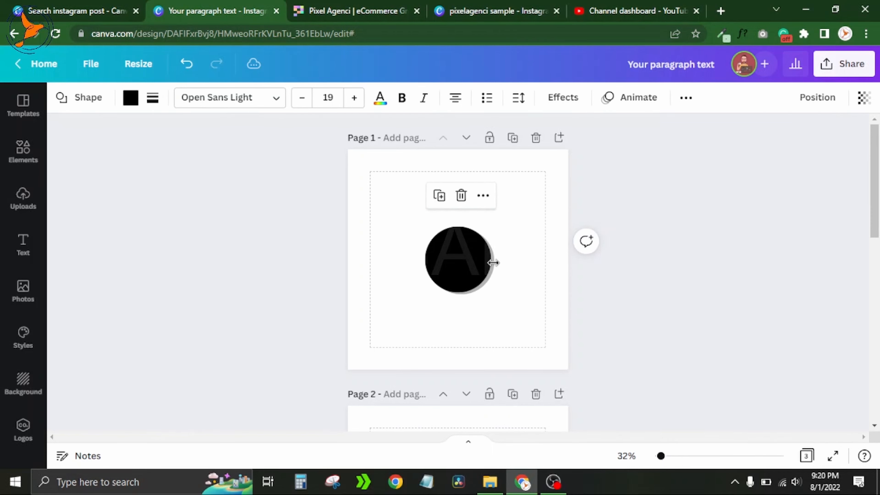
key(Right)
key(Right)
key(Right)
key(Right)
key(Down)
key(Down)
key(Down)
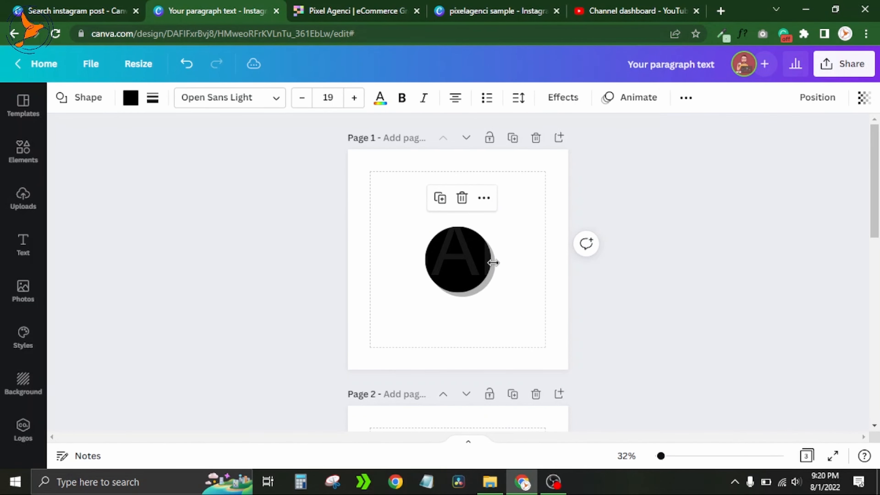
click(617, 321)
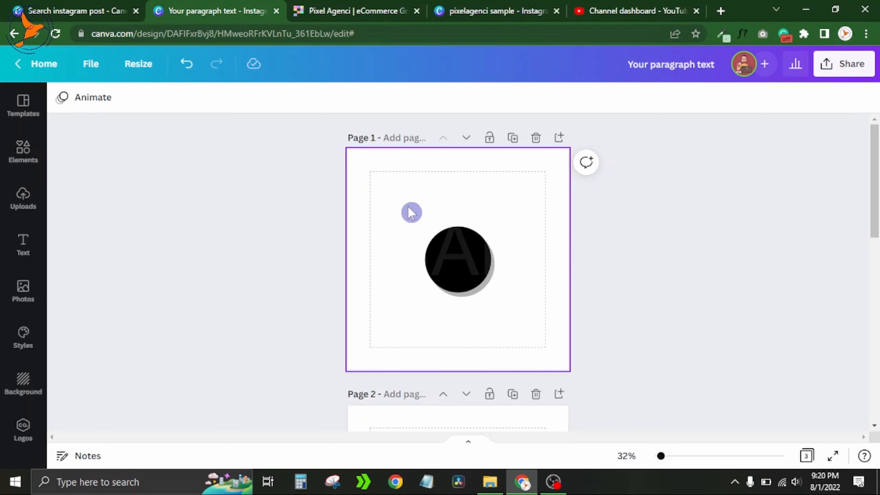
Step: Replace the black circle and its shadow on page 1 with a circular frame filled with the woman's photo
drag(407, 207, 487, 292)
key(Delete)
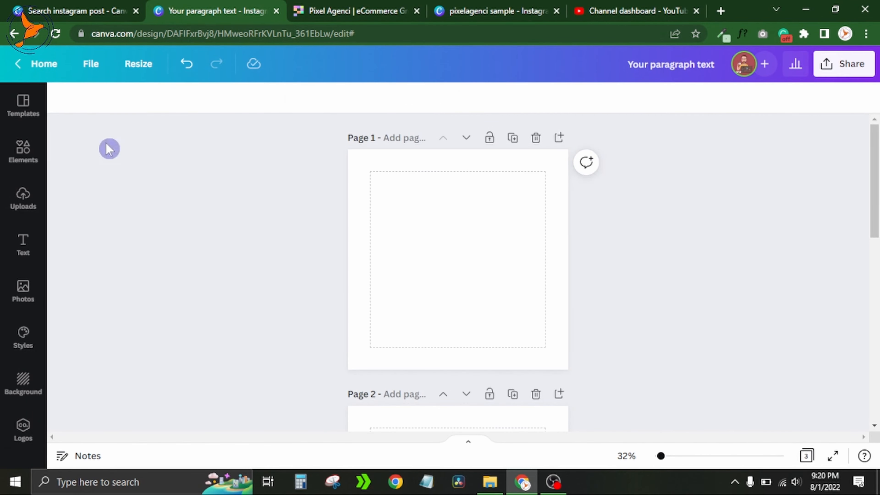
click(23, 151)
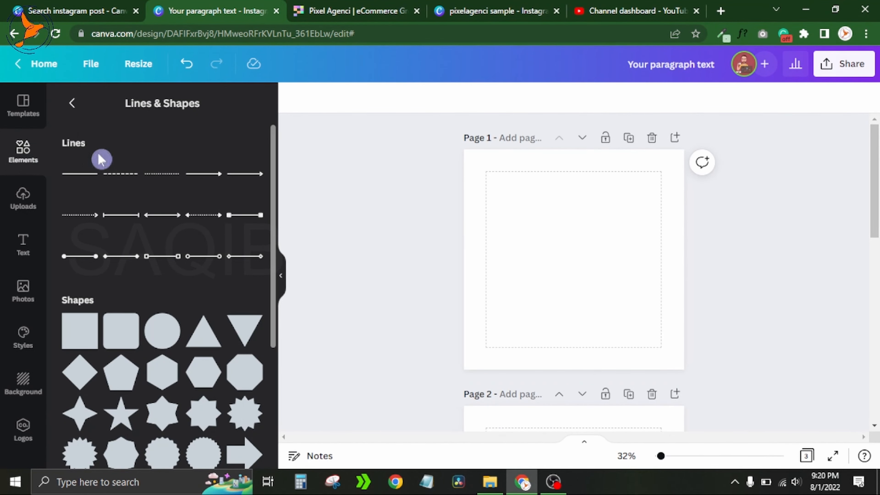
click(72, 103)
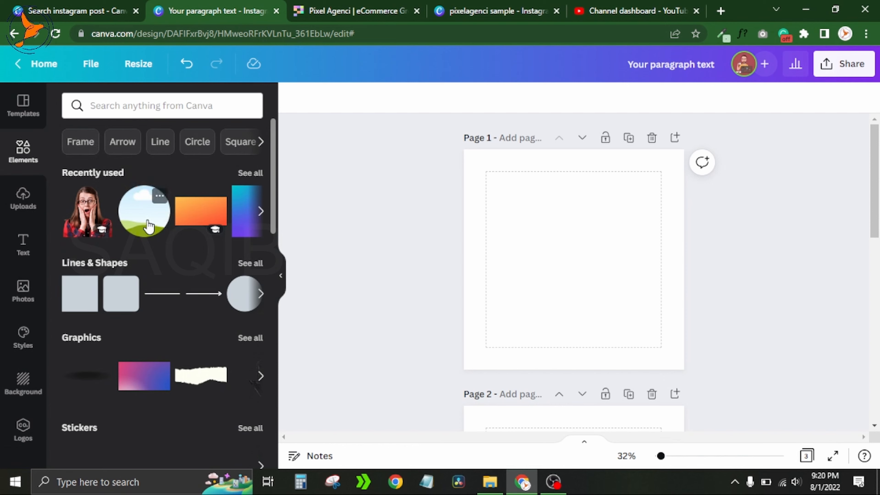
click(149, 227)
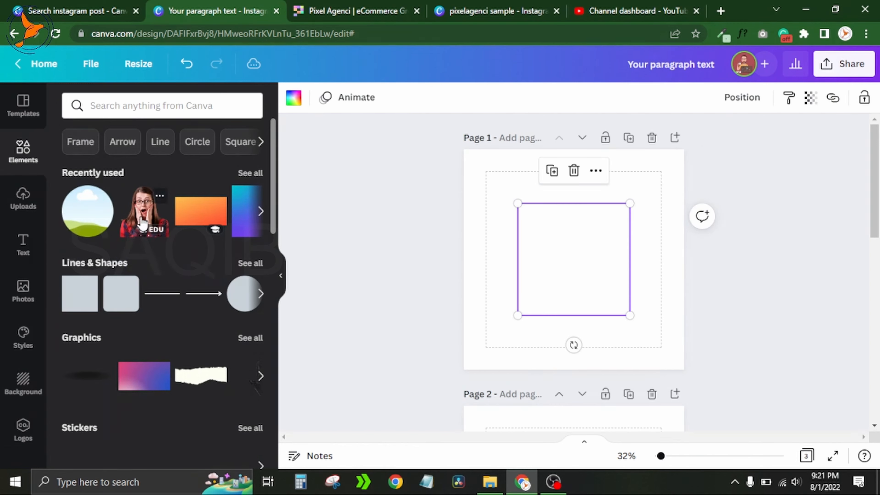
drag(142, 222, 583, 251)
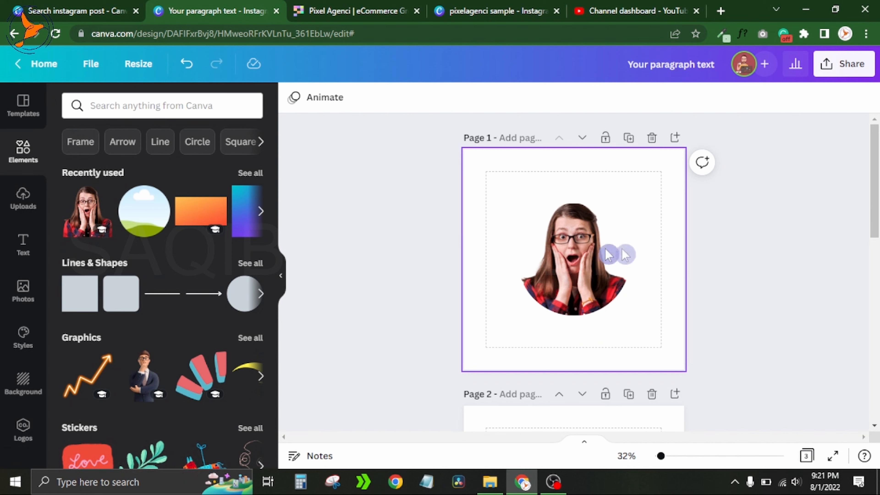
Step: Duplicate the framed photo, send the copy backward behind the original and set its transparency to 30
click(613, 249)
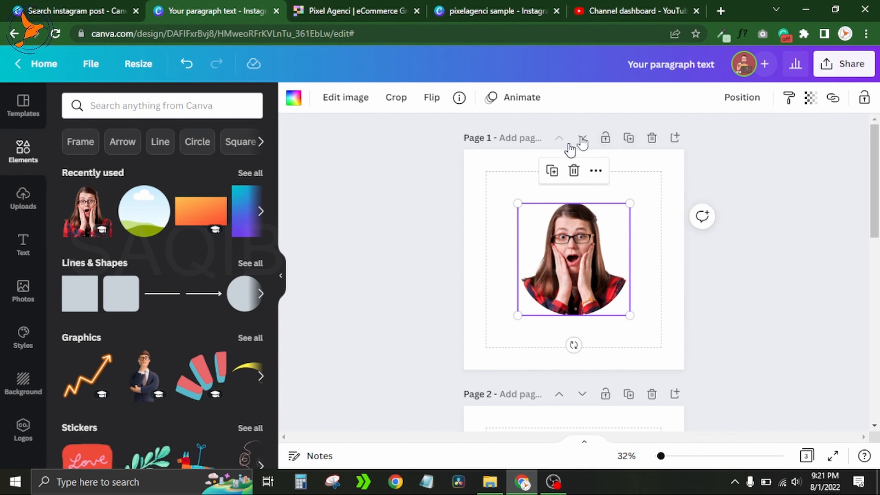
click(552, 171)
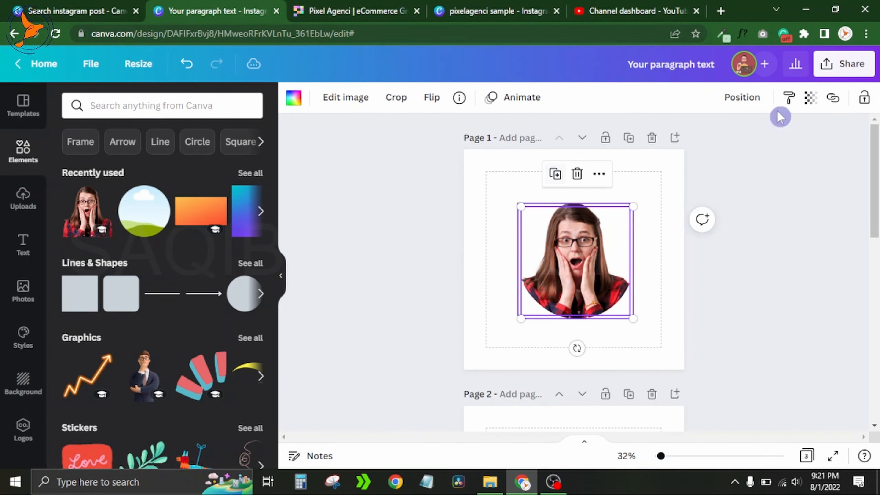
click(748, 105)
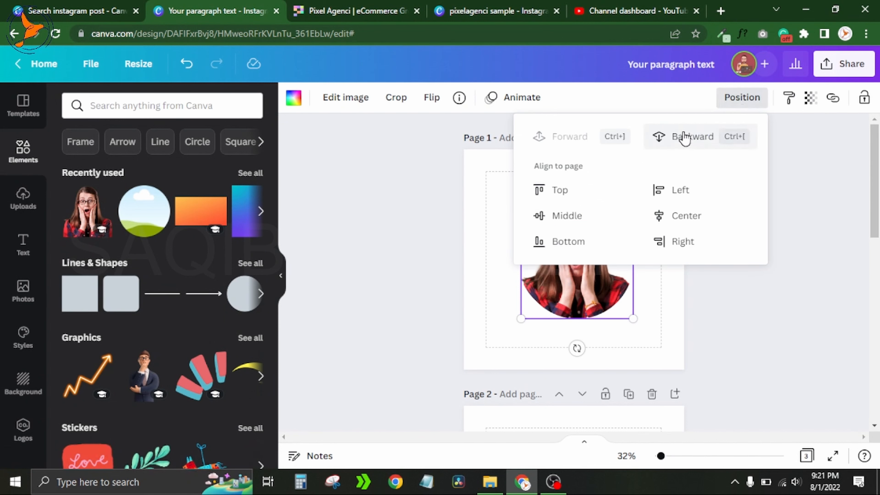
click(684, 137)
click(810, 98)
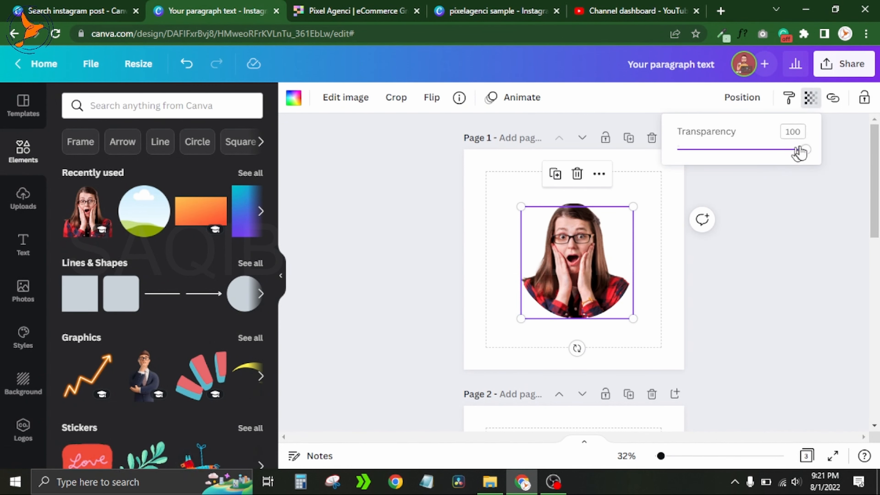
drag(807, 150, 716, 151)
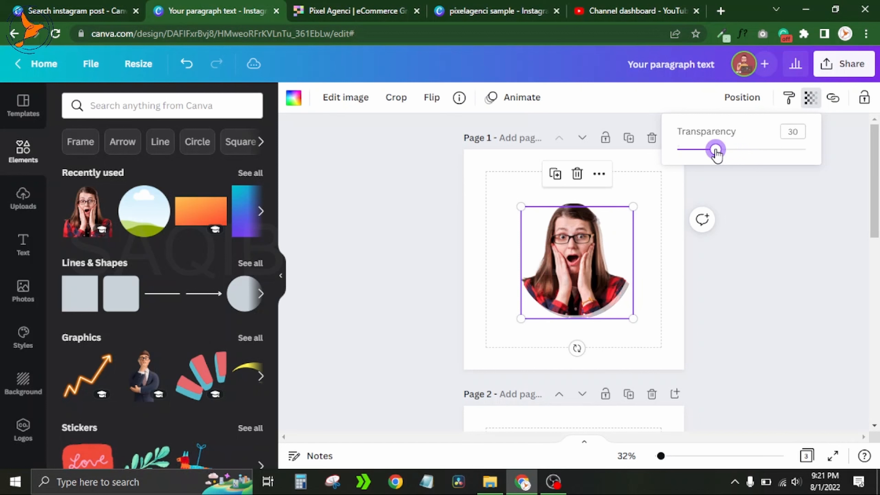
click(752, 300)
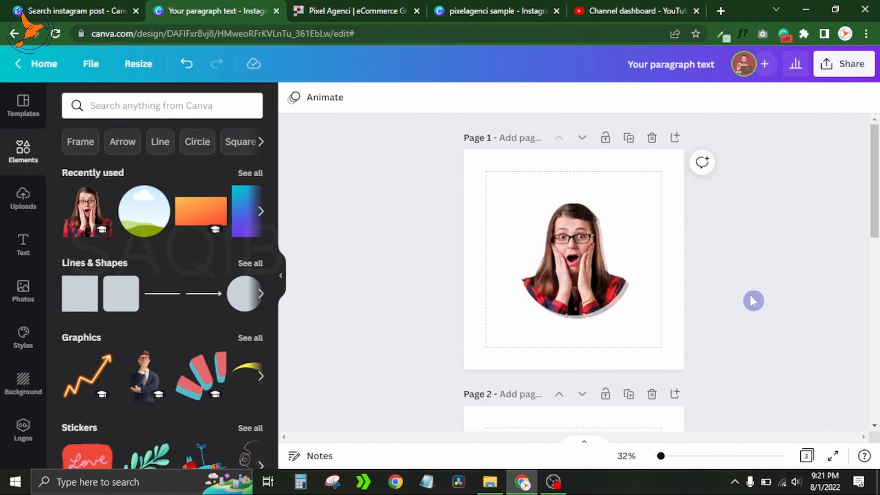
Step: Replace both framed photos on page 1 with the white studded handbag from an element search for "bag"
drag(512, 194, 589, 277)
key(Delete)
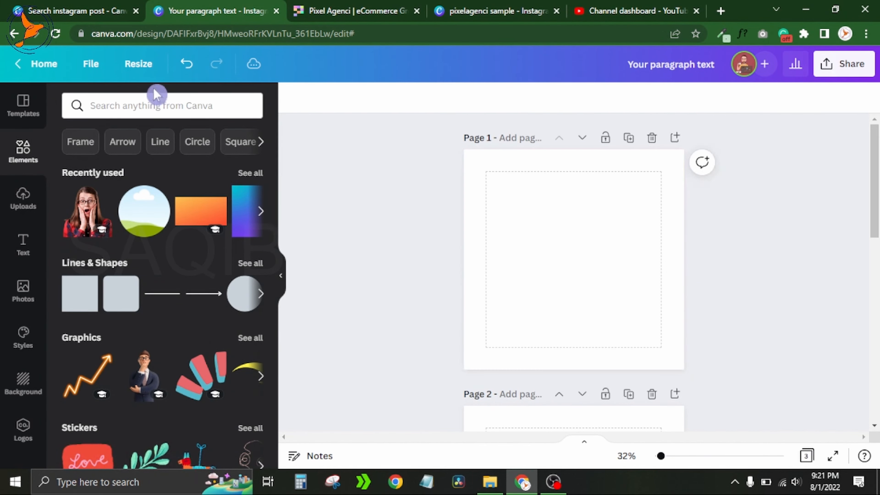
click(147, 111)
text(bag)
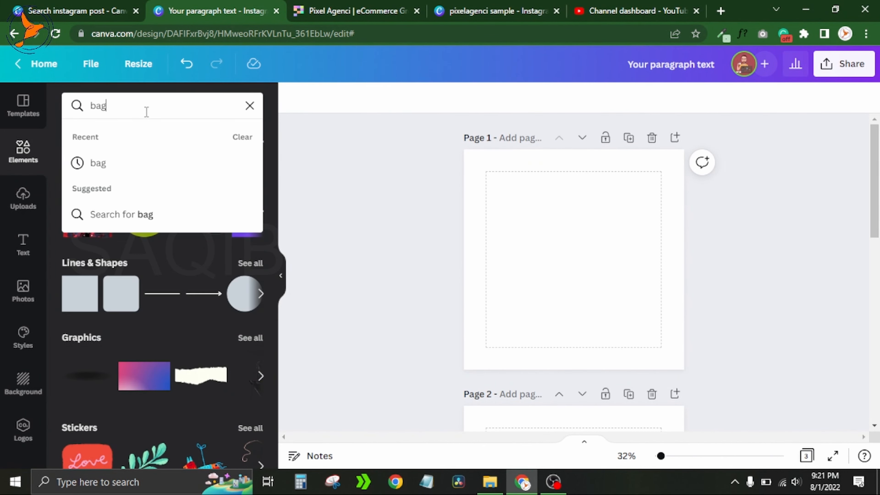
key(Return)
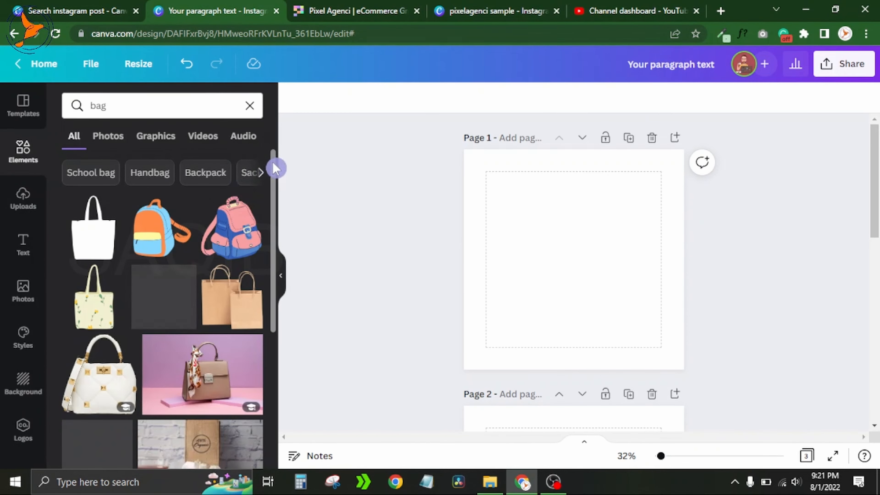
drag(273, 169, 277, 232)
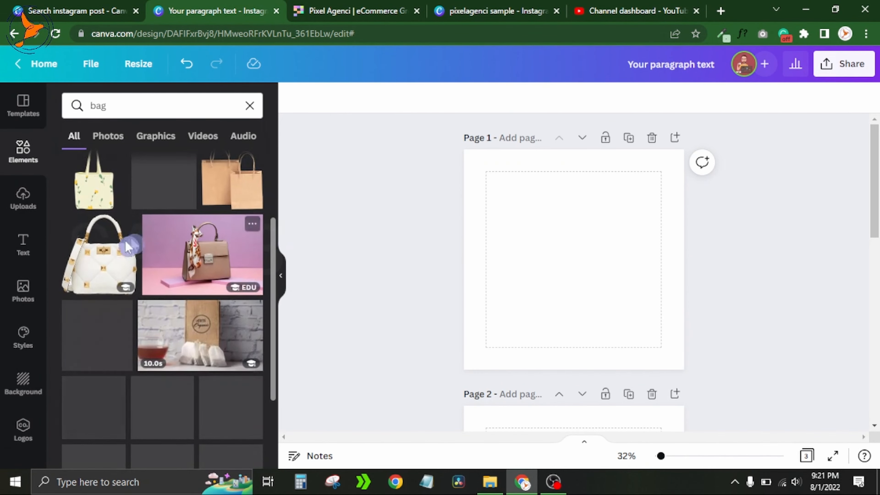
click(108, 259)
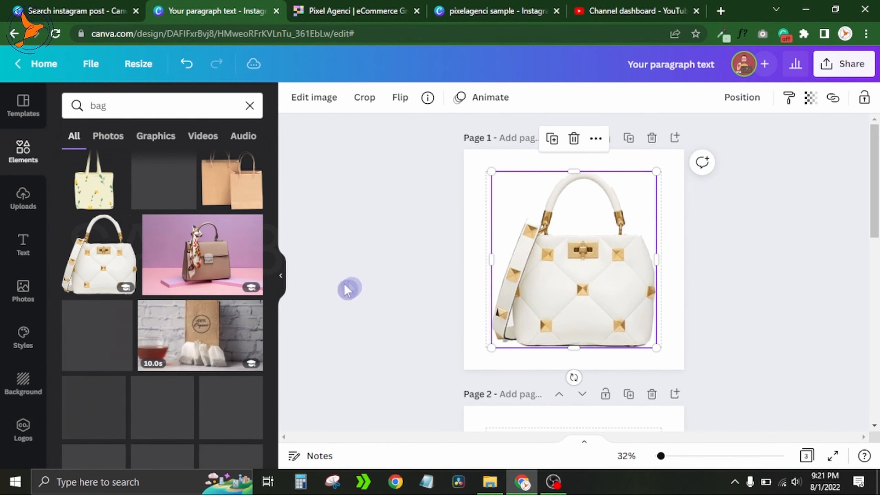
Step: Scale the handbag down to about two-thirds of its size and place it slightly above the middle of page 1
click(280, 282)
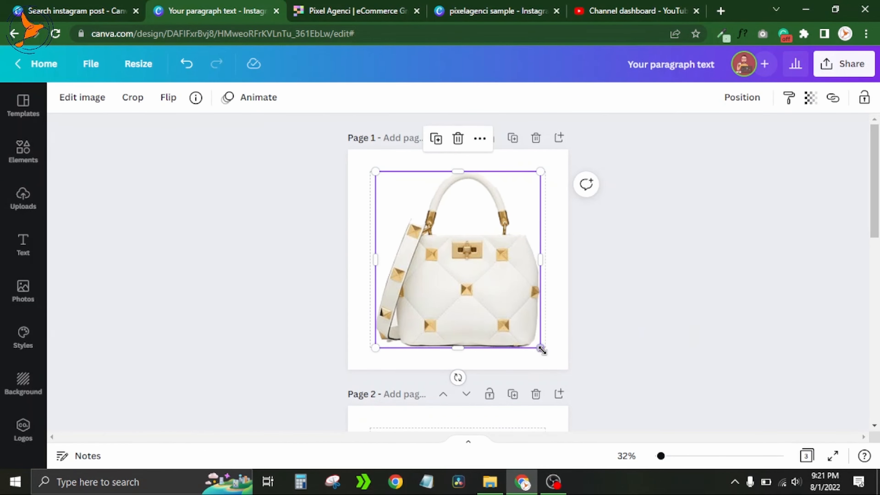
drag(533, 340, 466, 264)
click(310, 238)
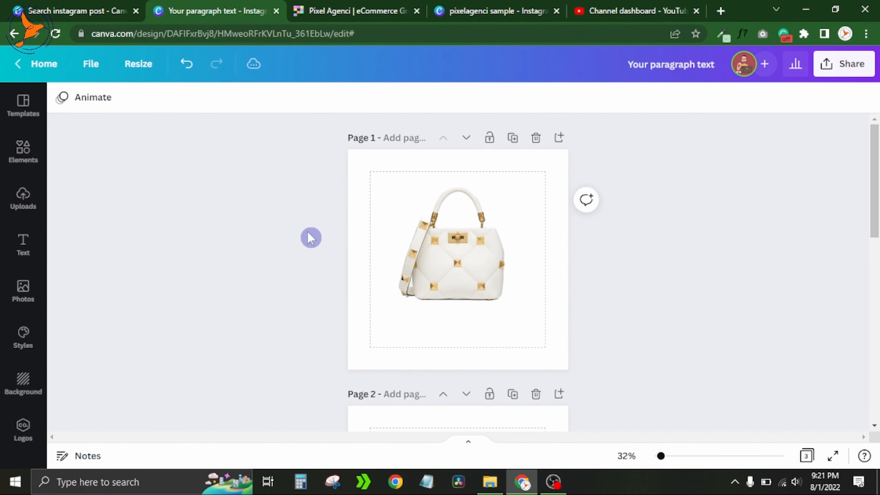
Step: Add a circle over the handbag on page 1 and fill it with black
key(c)
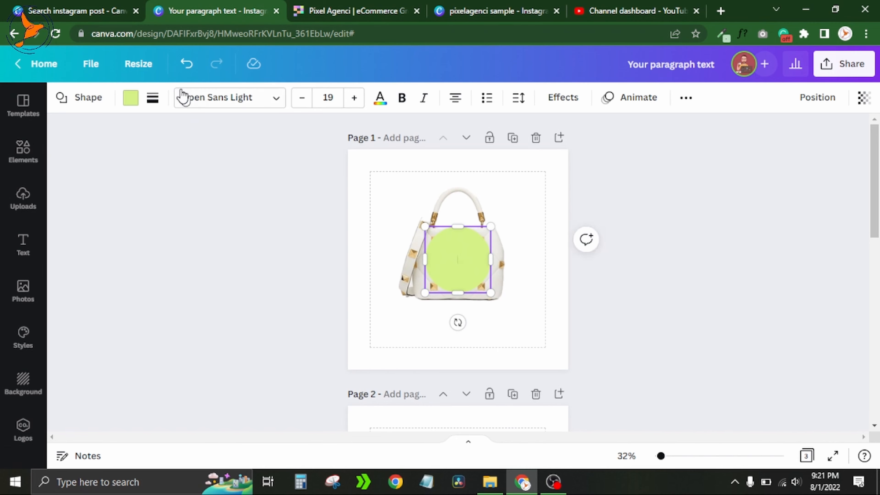
click(133, 101)
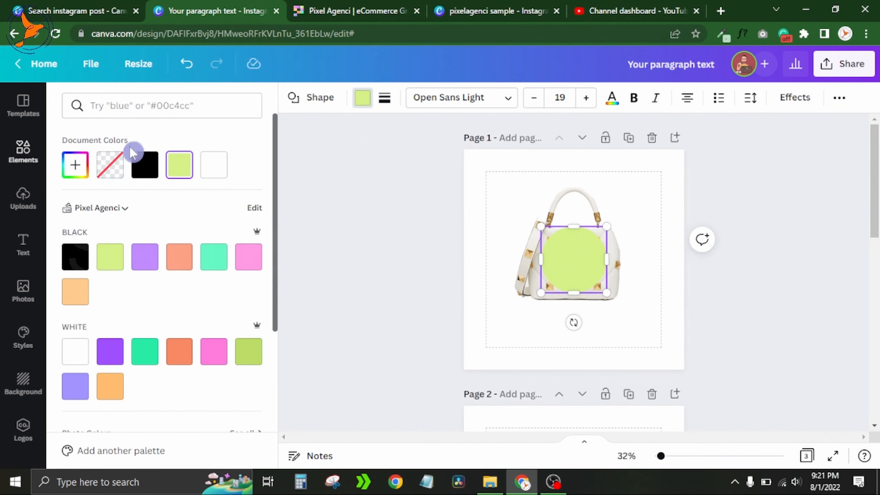
click(150, 172)
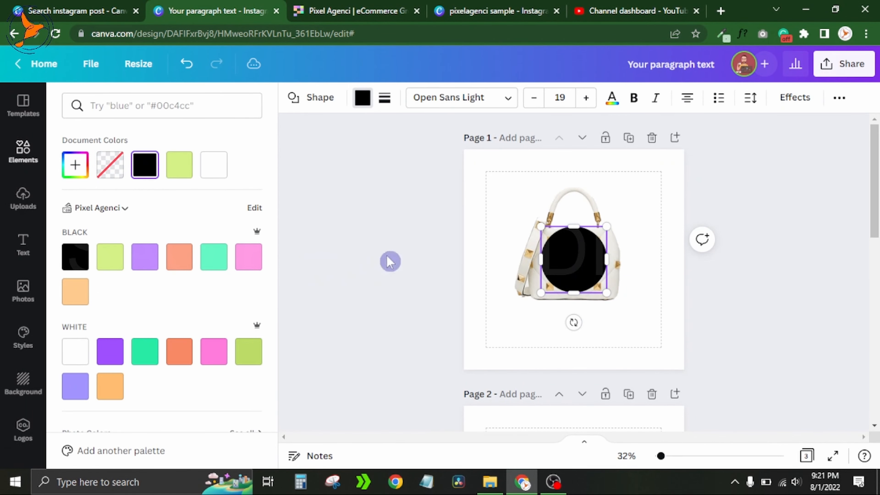
click(698, 277)
Step: Reshape the black circle into a flat ellipse about as wide as the handbag and place it just below the bag
click(475, 258)
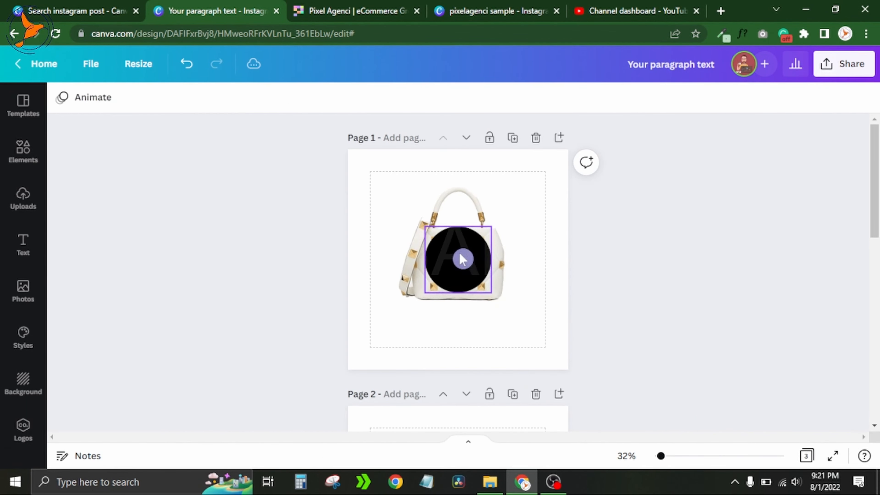
drag(490, 259, 506, 261)
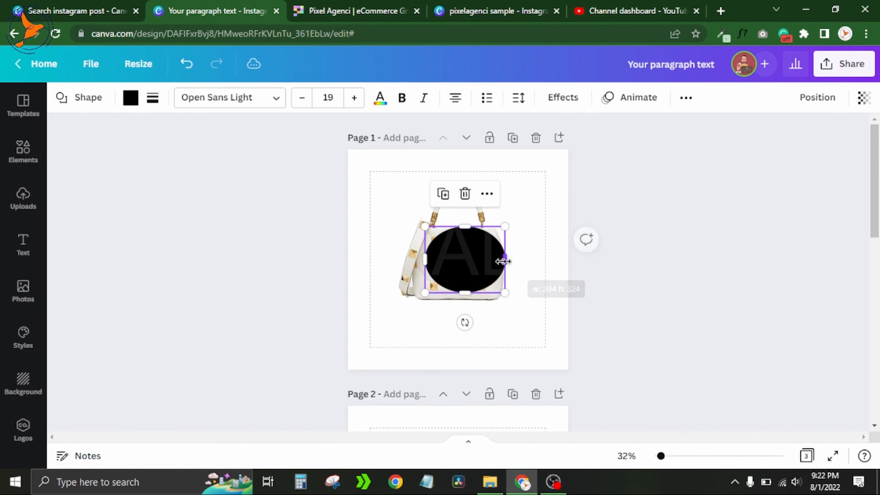
drag(425, 255, 402, 256)
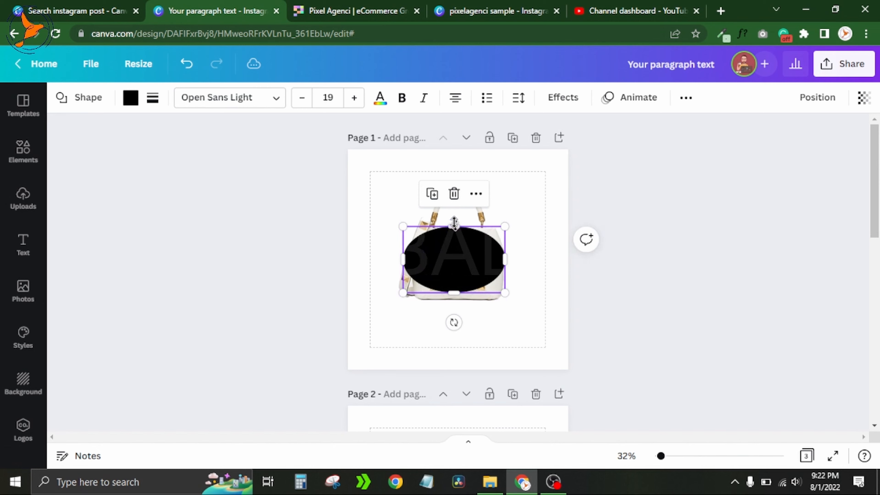
drag(454, 223, 458, 272)
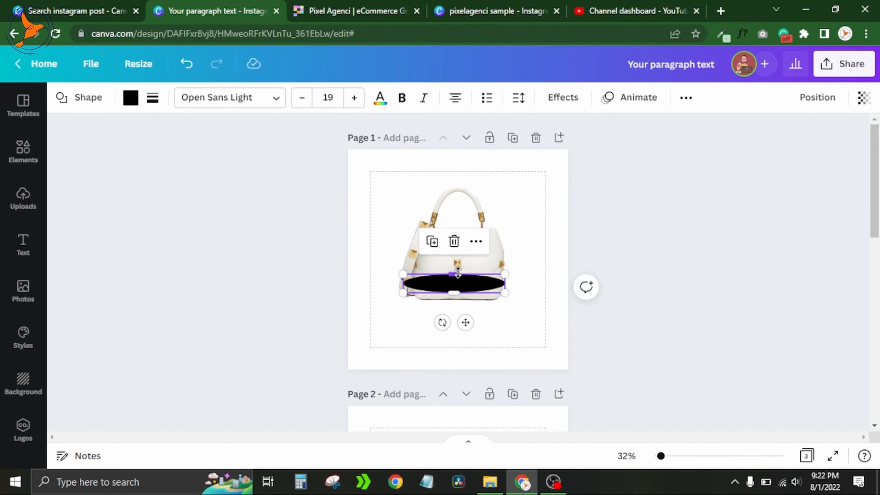
drag(466, 324, 468, 360)
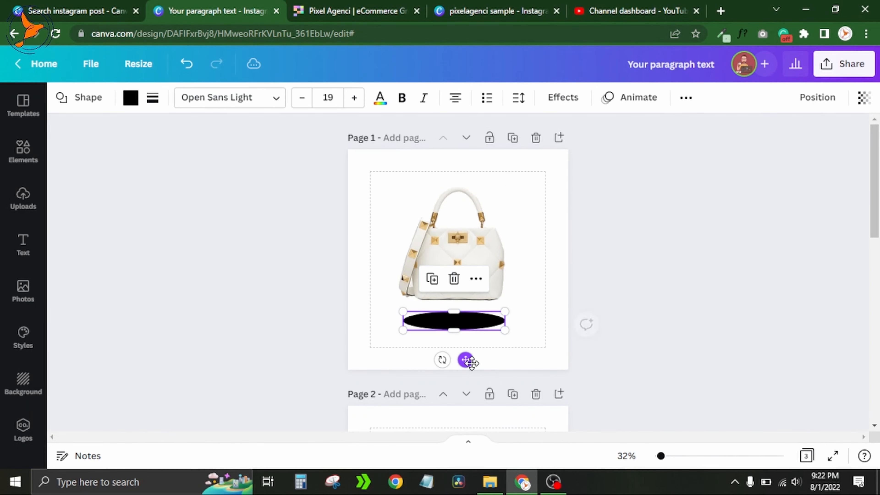
Step: Set the ellipse's transparency to 29 and move the handbag slightly down towards it
click(864, 103)
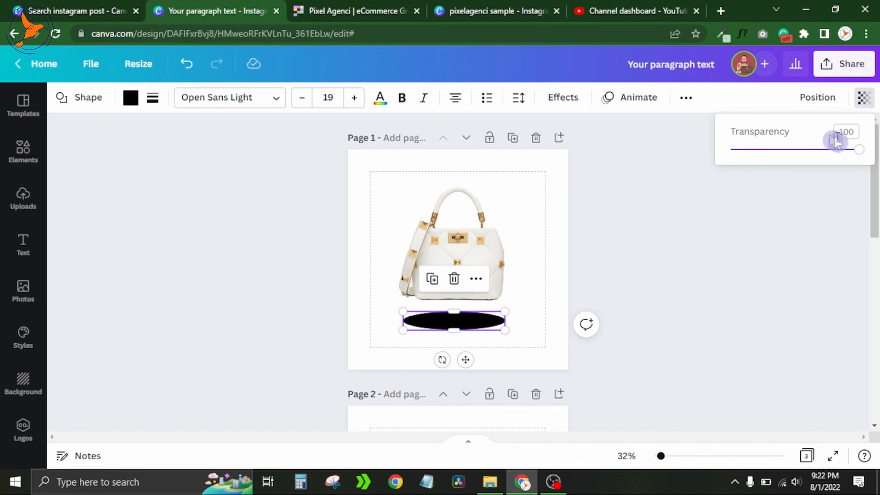
drag(856, 150, 768, 165)
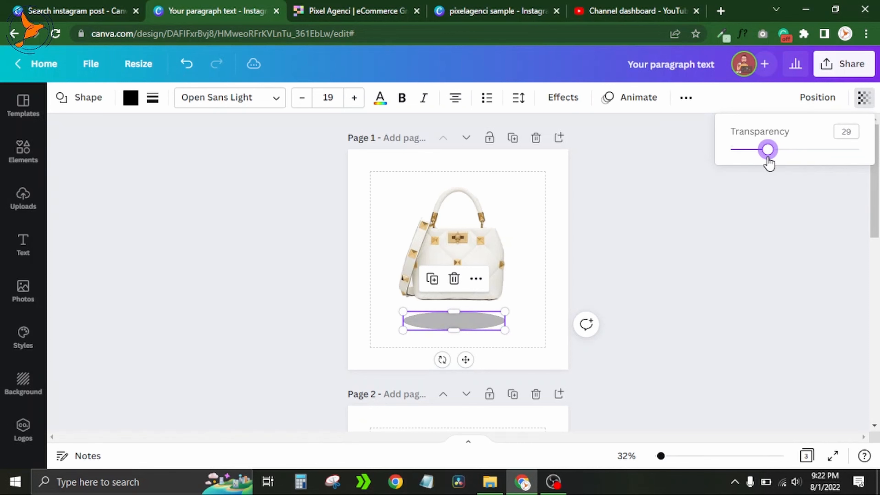
click(757, 217)
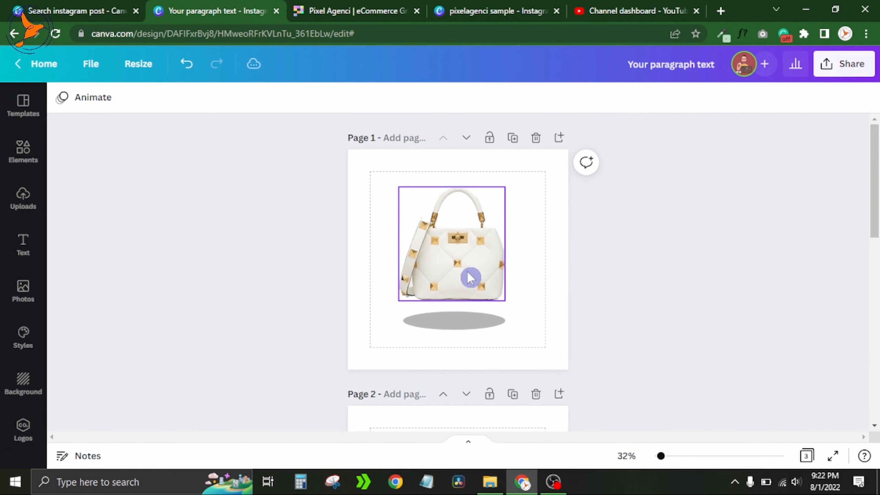
click(466, 280)
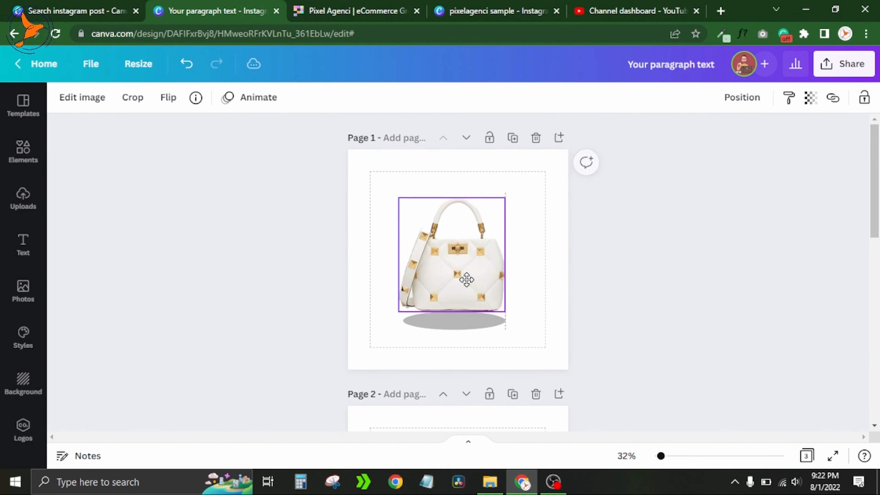
Step: Recolour the ellipse with the handbag's photo colours, trying tan and beige before applying the lightest off-white
click(468, 322)
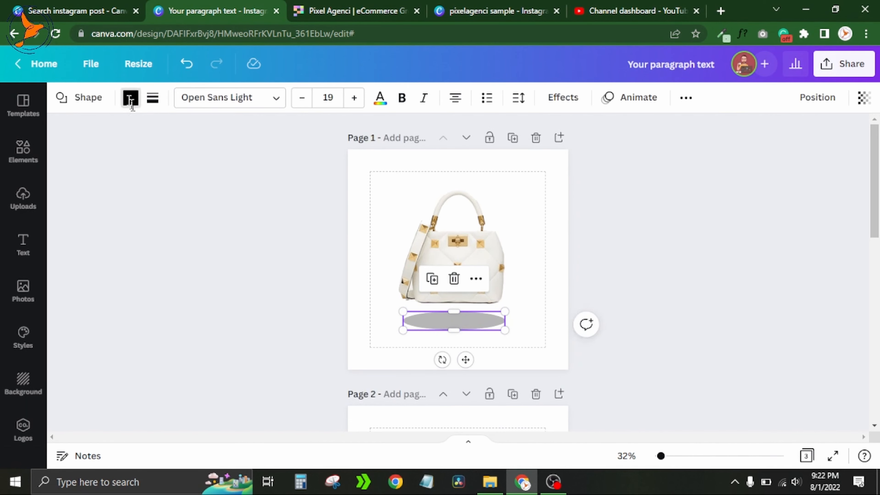
click(130, 99)
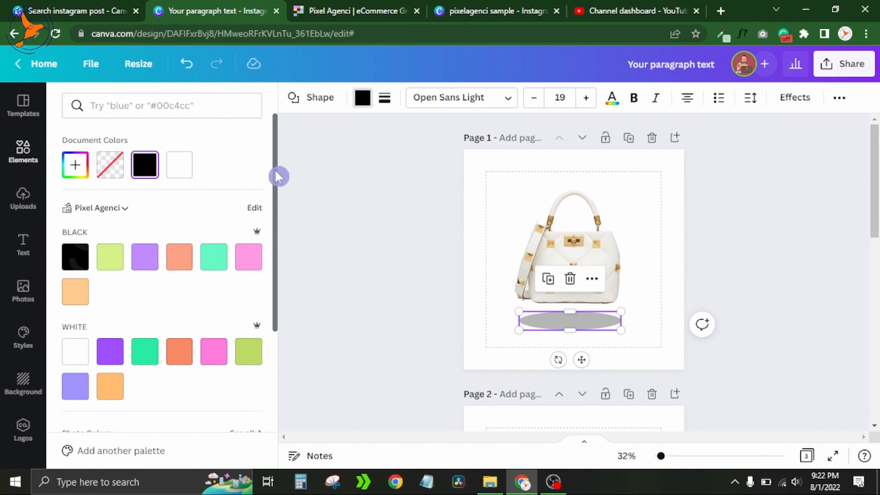
drag(281, 176, 284, 284)
click(179, 288)
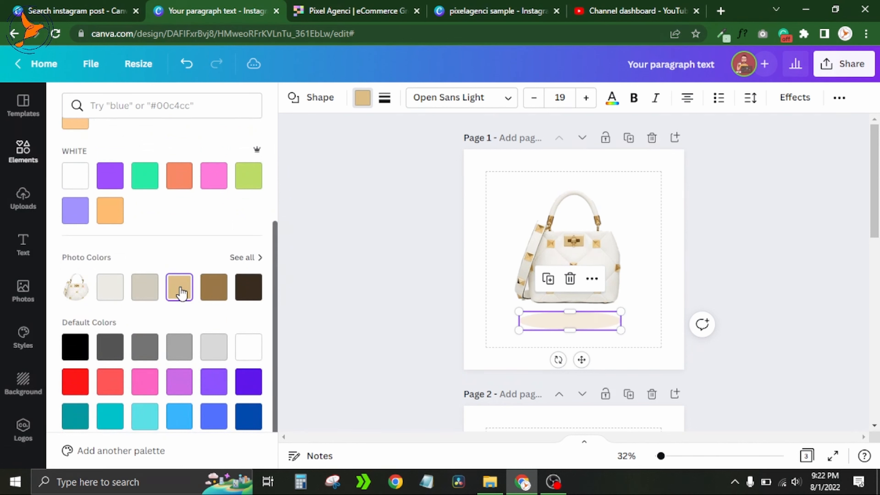
click(139, 293)
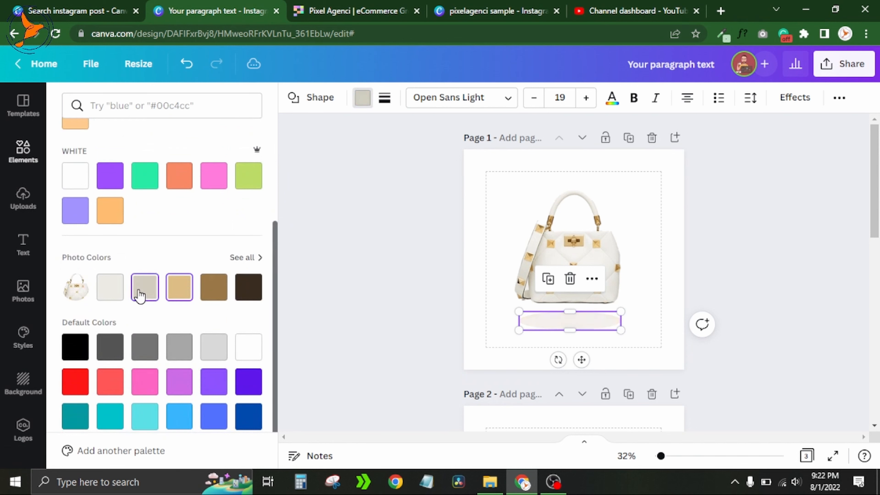
click(109, 295)
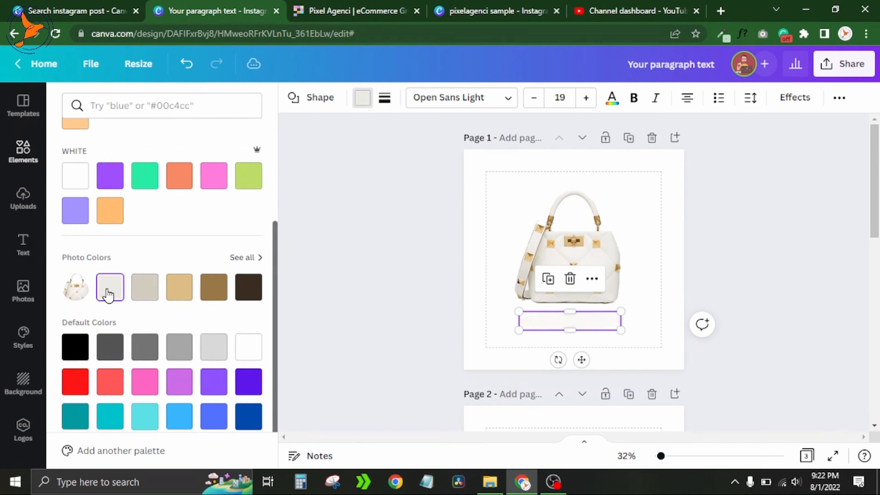
Step: Recolour the ellipse under the handbag with the photo's dark brown and reduce its transparency value slightly
click(245, 292)
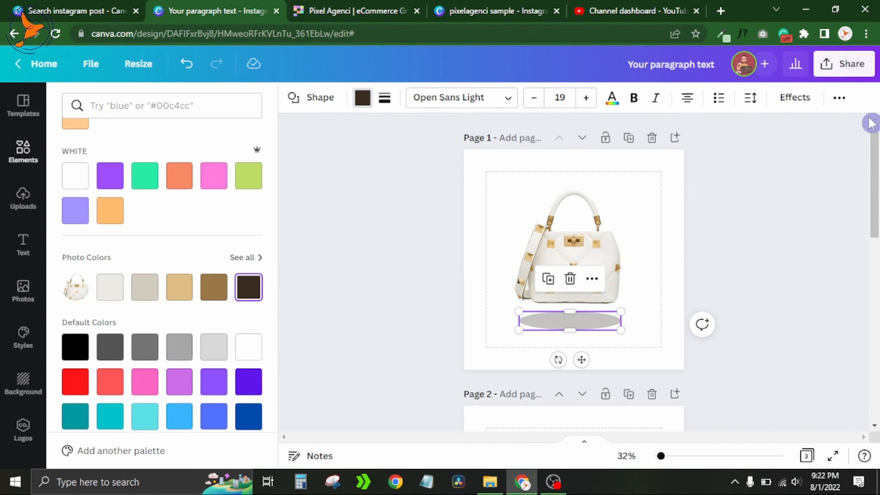
click(839, 98)
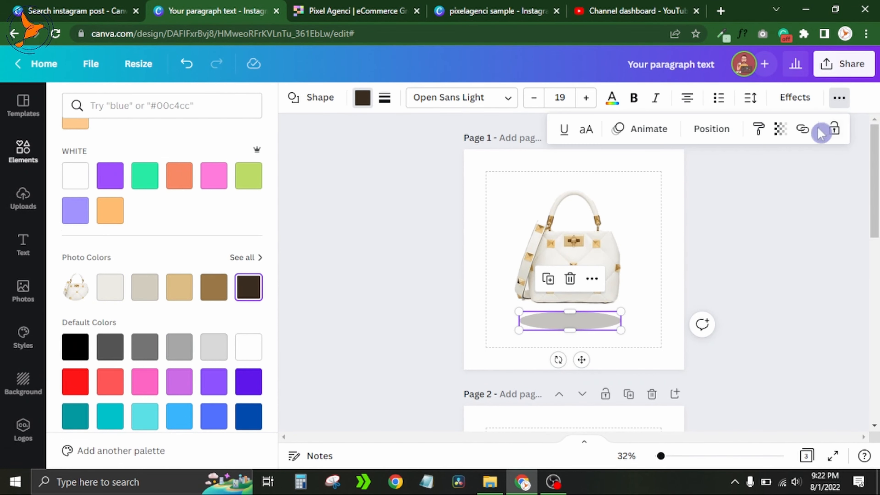
click(780, 130)
drag(684, 183, 680, 188)
click(726, 265)
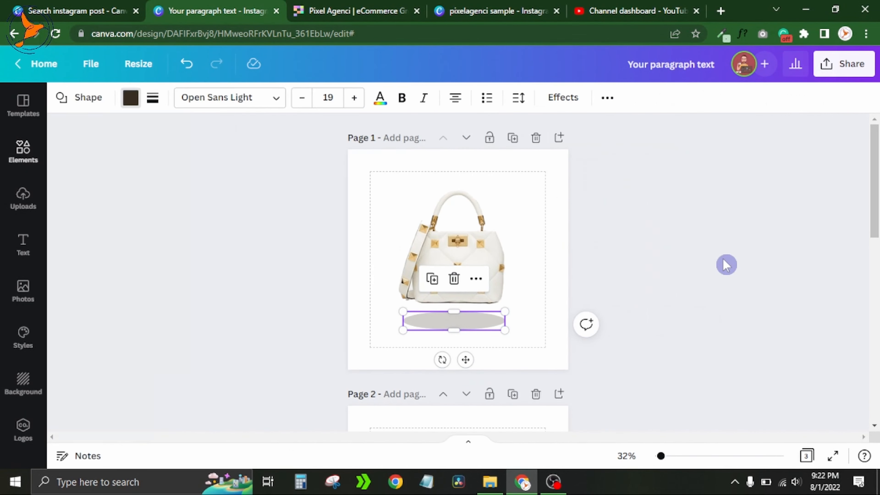
Step: Flatten the shadow ellipse into a thinner strip just below the handbag and move the bag slightly to line up with it
click(448, 249)
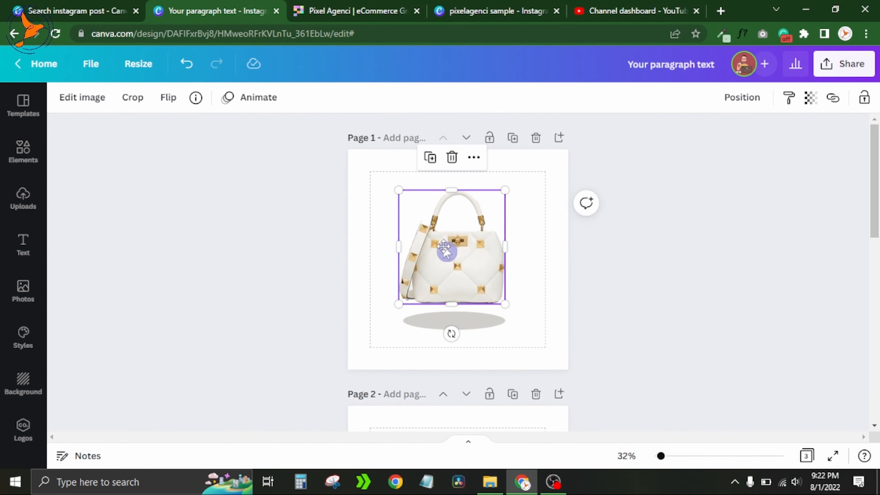
click(470, 316)
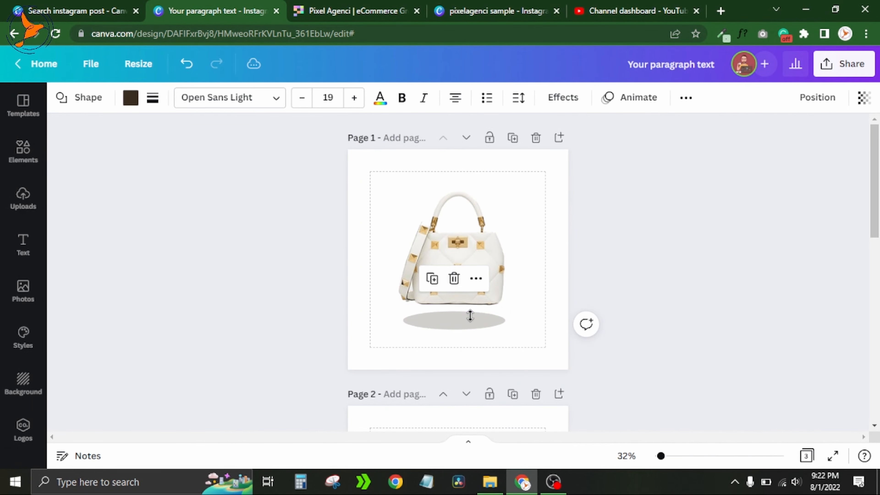
click(470, 316)
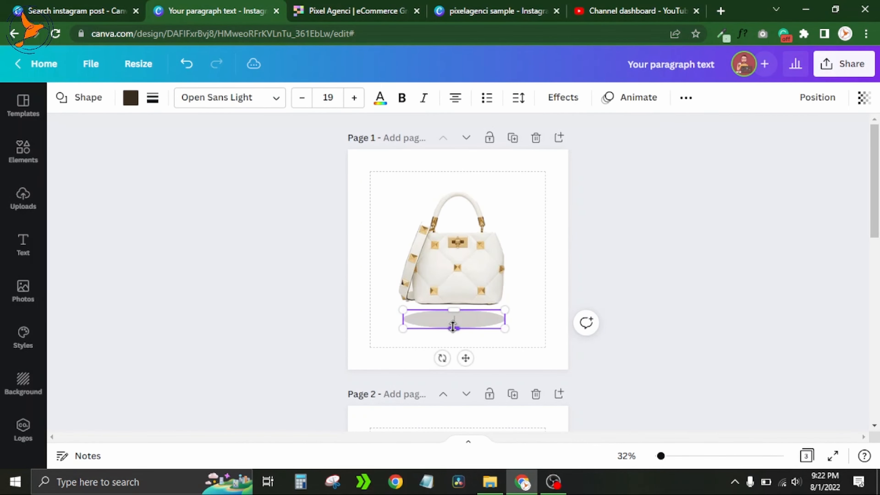
drag(454, 310, 459, 321)
drag(464, 358, 466, 354)
click(471, 251)
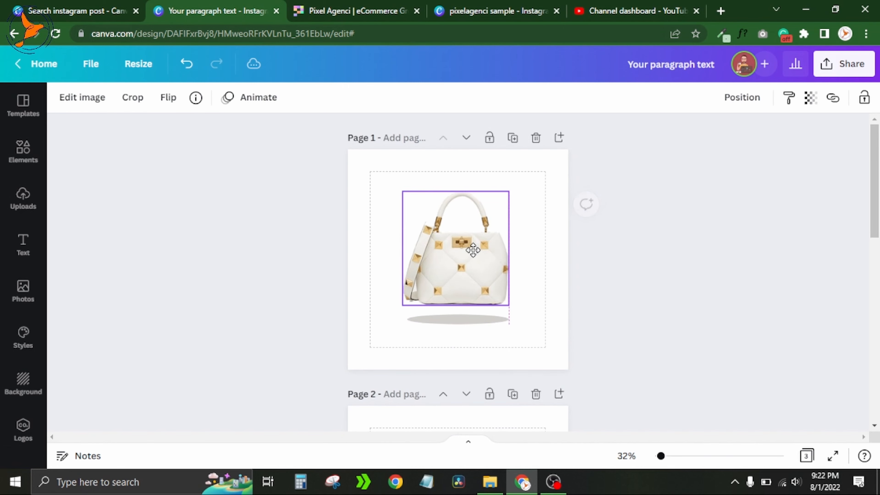
drag(471, 250, 478, 255)
click(631, 293)
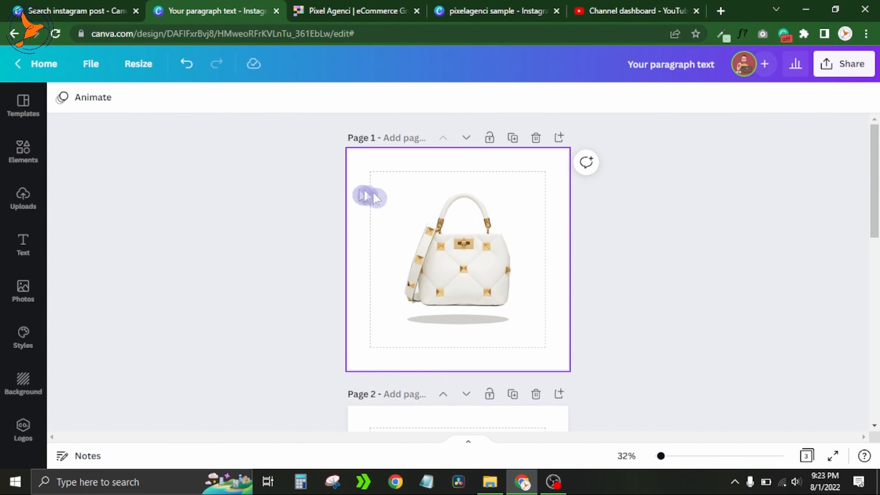
Step: Duplicate the handbag on page 1 and send the slightly offset copy behind the original
click(496, 271)
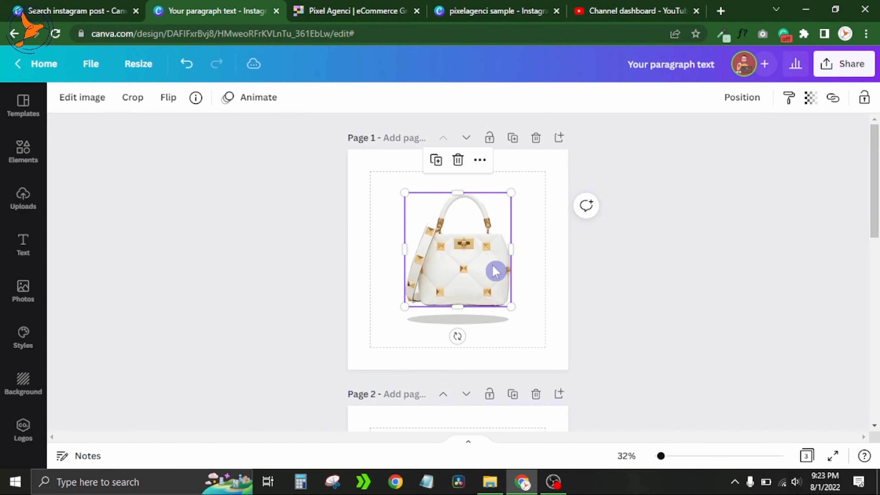
click(437, 160)
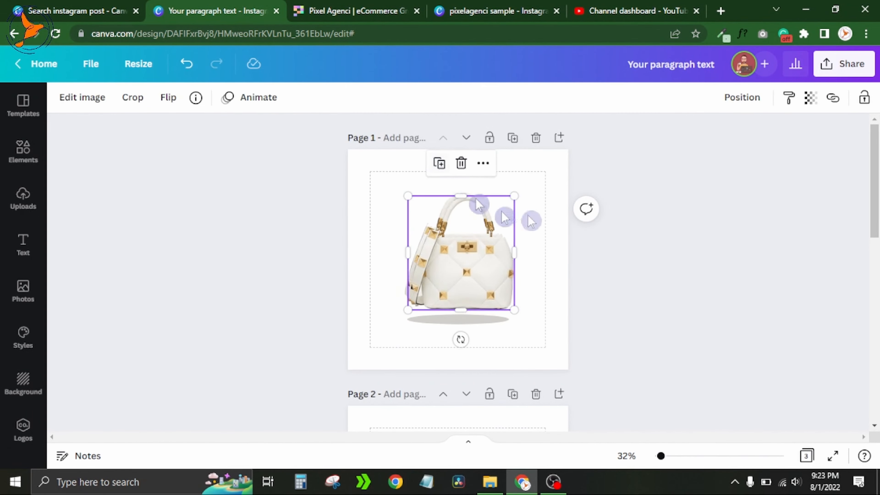
click(767, 100)
click(693, 137)
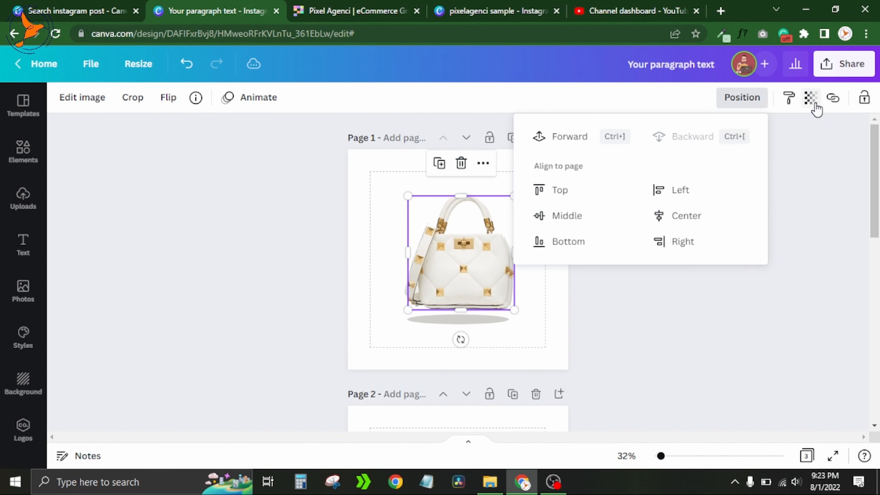
Step: Set the rear handbag copy's transparency to 30 and shift the original bag slightly up and to the left
click(814, 102)
drag(802, 154, 716, 158)
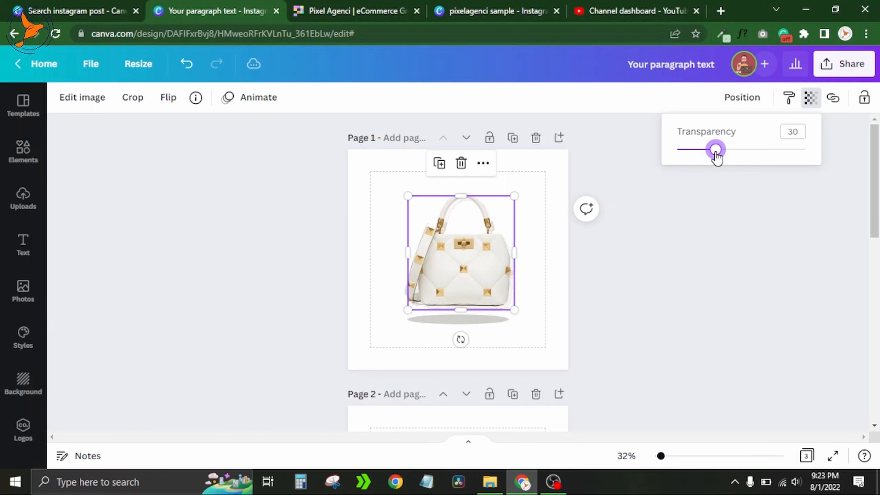
click(709, 266)
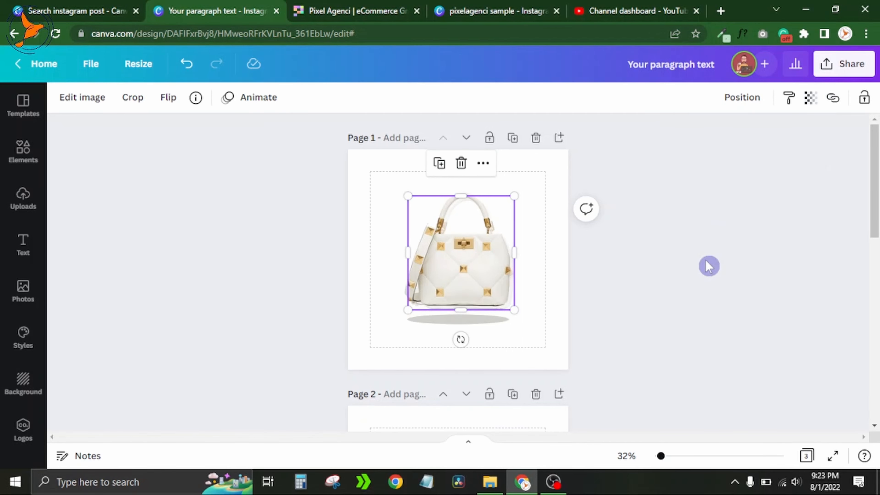
scroll(709, 266, down, 2)
scroll(709, 266, up, 2)
click(709, 266)
drag(506, 205, 477, 213)
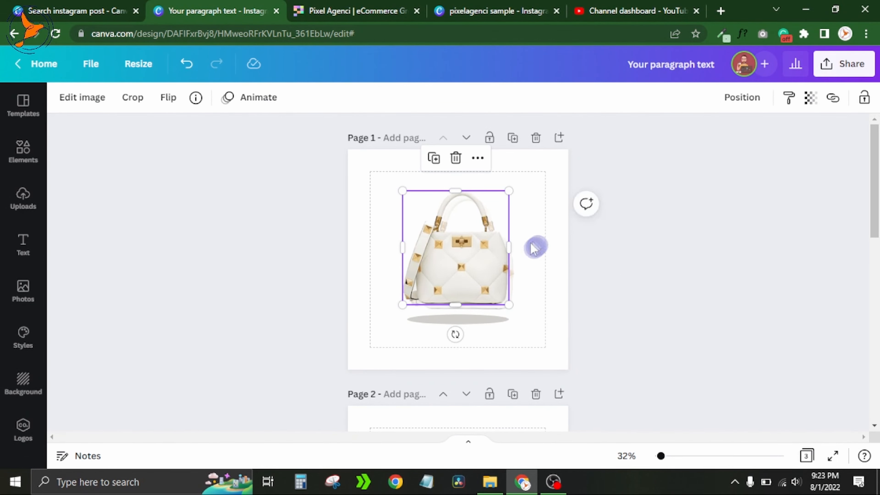
Step: Set the transparency of the handbag copy behind the original to 36
click(513, 278)
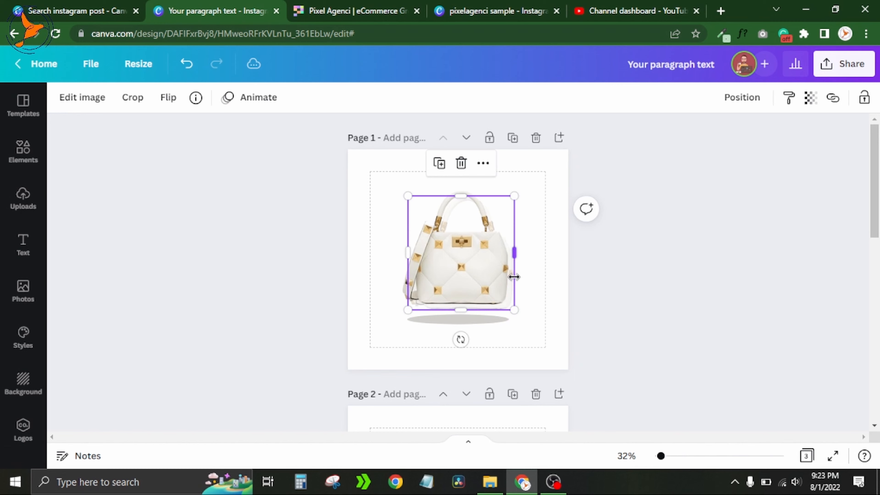
click(812, 102)
mouse_move(715, 150)
mouse_down()
mouse_move(761, 154)
mouse_move(725, 155)
mouse_up()
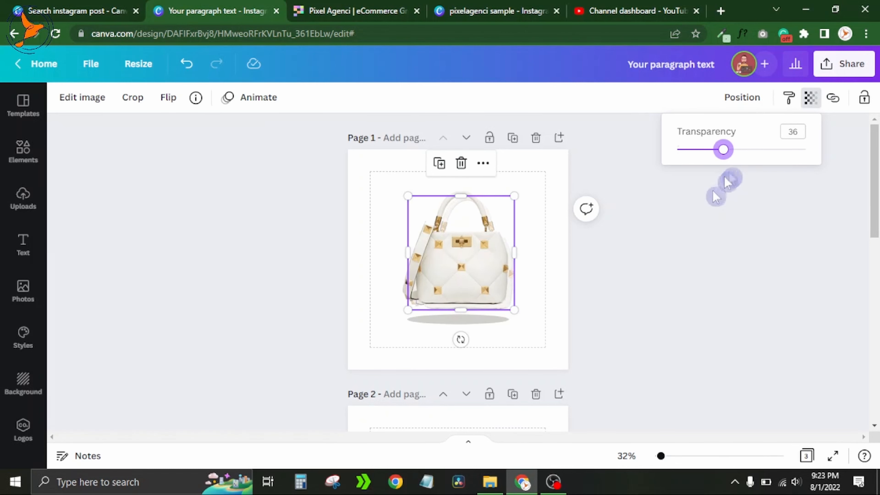
click(668, 269)
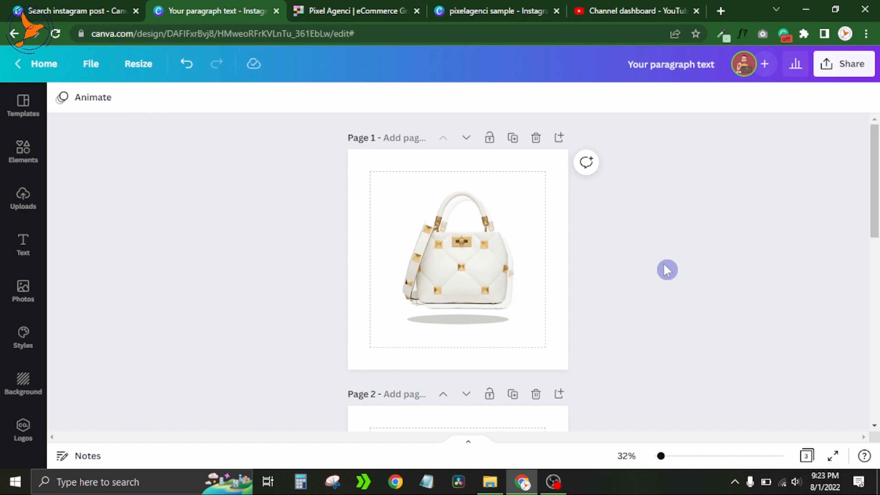